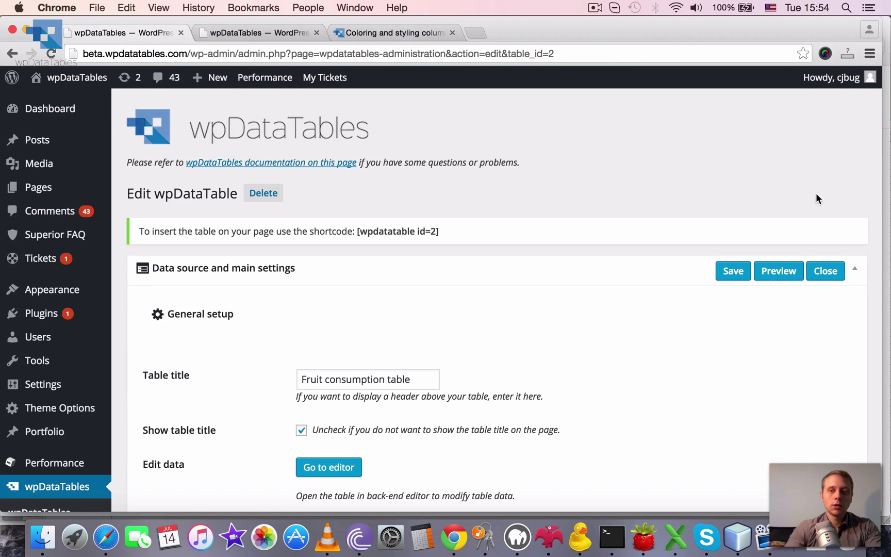
{"action": "scroll", "coordinate": [730, 199], "scroll_direction": "down", "scroll_amount": 3}
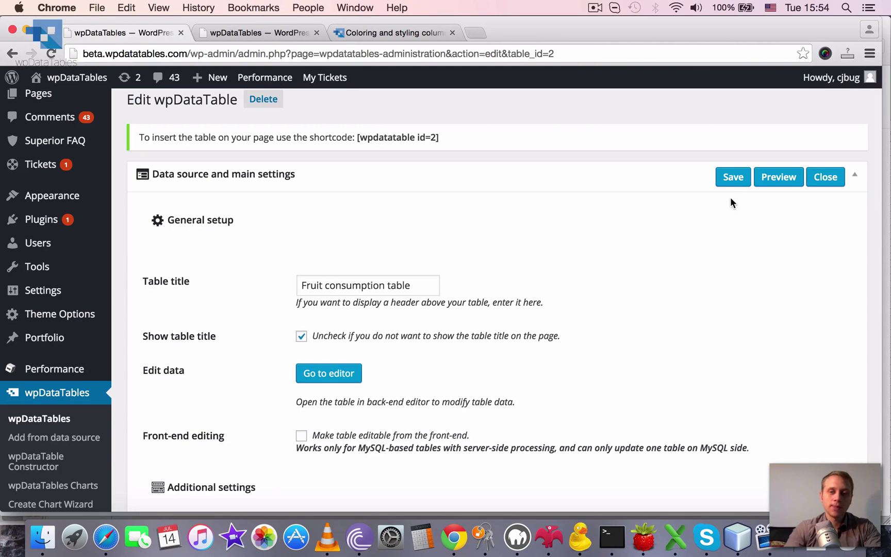
{"action": "scroll", "coordinate": [676, 263], "scroll_direction": "down", "scroll_amount": 5}
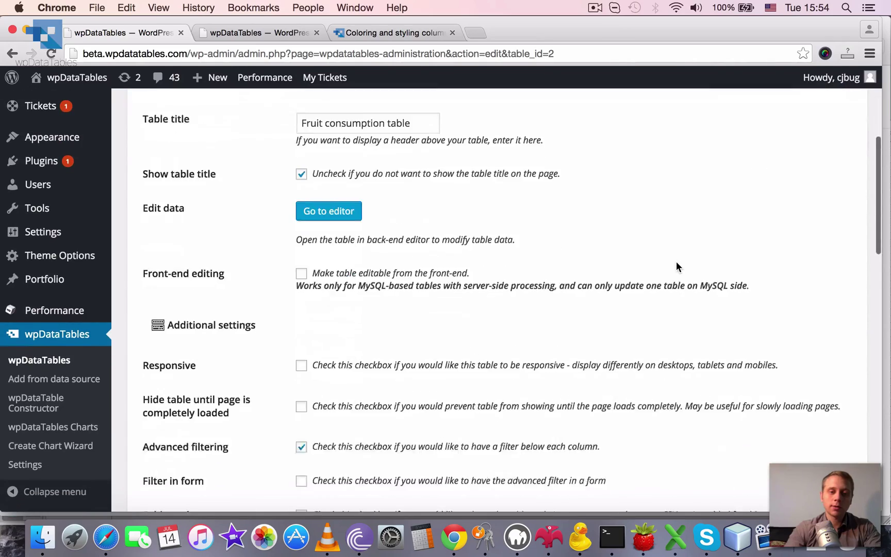
{"action": "scroll", "coordinate": [676, 263], "scroll_direction": "down", "scroll_amount": 4}
{"action": "scroll", "coordinate": [677, 264], "scroll_direction": "down", "scroll_amount": 1}
{"action": "scroll", "coordinate": [677, 264], "scroll_direction": "down", "scroll_amount": 5}
{"action": "scroll", "coordinate": [676, 264], "scroll_direction": "down", "scroll_amount": 5}
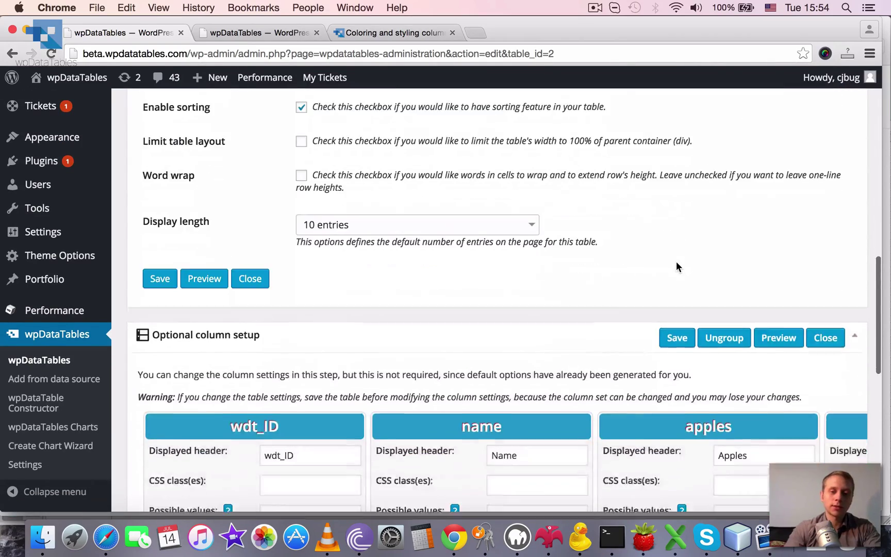
{"action": "scroll", "coordinate": [676, 264], "scroll_direction": "down", "scroll_amount": 1}
{"action": "scroll", "coordinate": [676, 263], "scroll_direction": "down", "scroll_amount": 2}
{"action": "scroll", "coordinate": [676, 263], "scroll_direction": "down", "scroll_amount": 2}
{"action": "scroll", "coordinate": [677, 264], "scroll_direction": "down", "scroll_amount": 1}
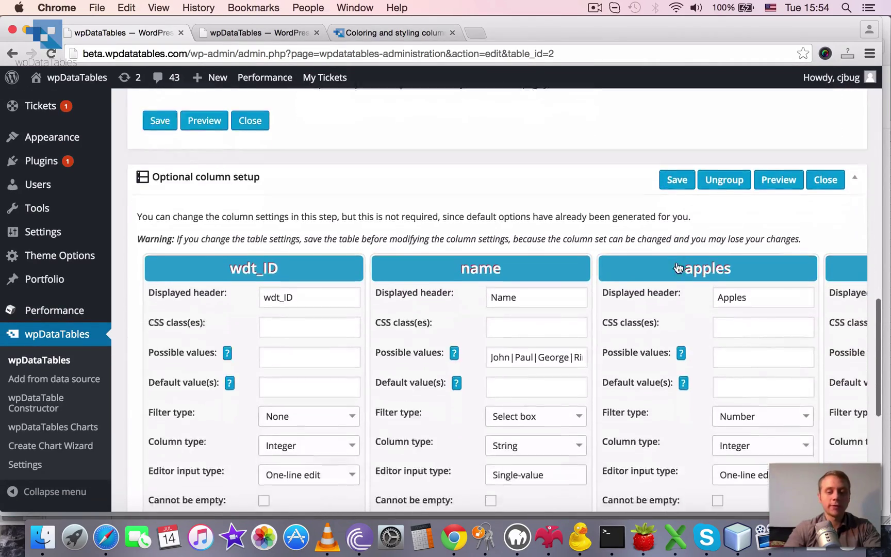
{"action": "scroll", "coordinate": [676, 263], "scroll_direction": "down", "scroll_amount": 3}
{"action": "scroll", "coordinate": [676, 264], "scroll_direction": "up", "scroll_amount": 3}
{"action": "scroll", "coordinate": [675, 263], "scroll_direction": "up", "scroll_amount": 5}
{"action": "scroll", "coordinate": [676, 267], "scroll_direction": "up", "scroll_amount": 2}
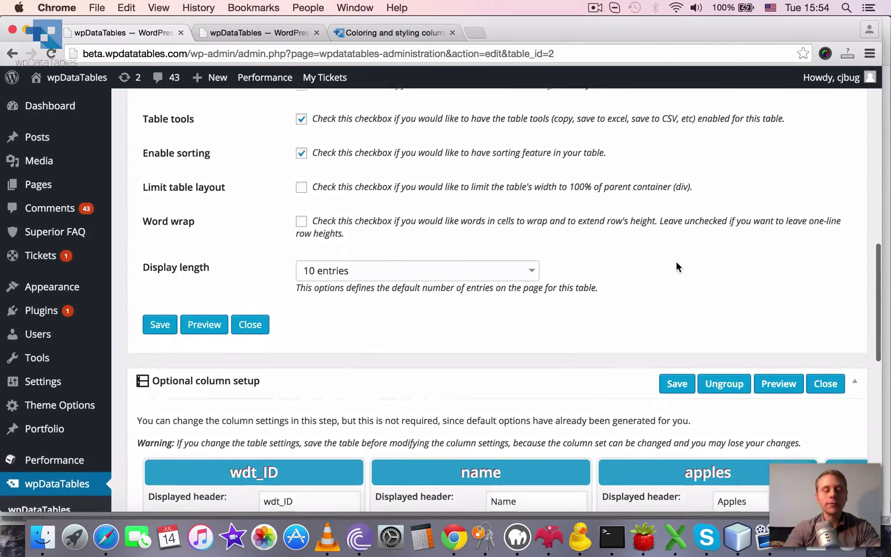
{"action": "scroll", "coordinate": [676, 267], "scroll_direction": "down", "scroll_amount": 1}
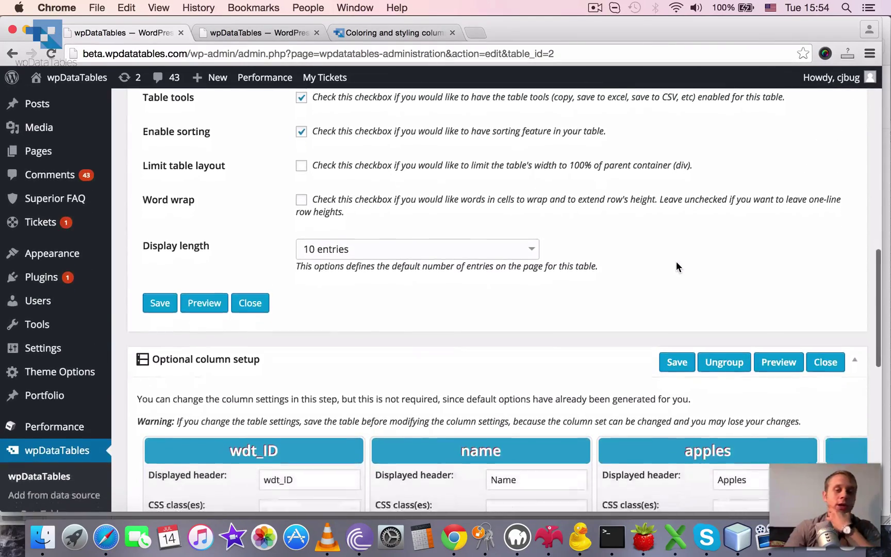
{"action": "scroll", "coordinate": [676, 267], "scroll_direction": "down", "scroll_amount": 2}
{"action": "scroll", "coordinate": [676, 267], "scroll_direction": "down", "scroll_amount": 4}
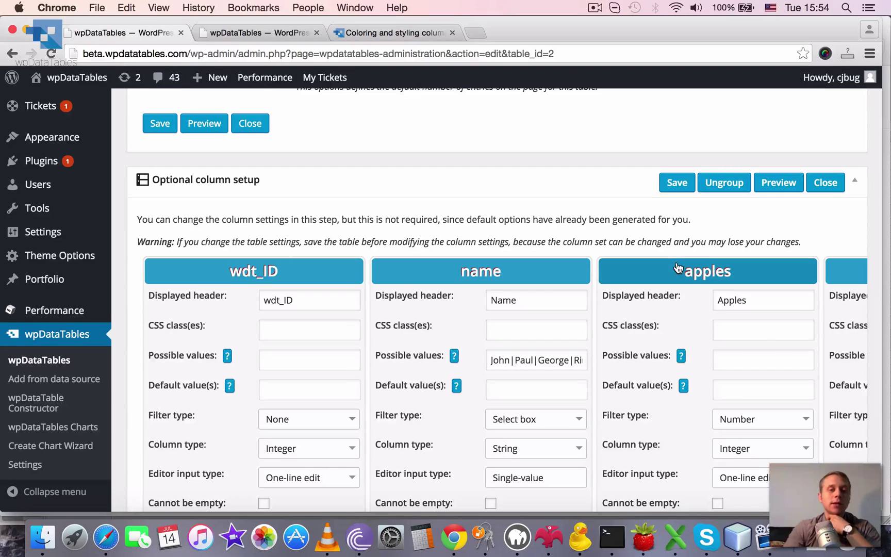
Load beta.wpdatatables.com in a new tab and scroll to the Demo Referrals Table.
{"action": "left_click", "coordinate": [476, 33]}
{"action": "type", "text": "beta.wpdatatables.com"}
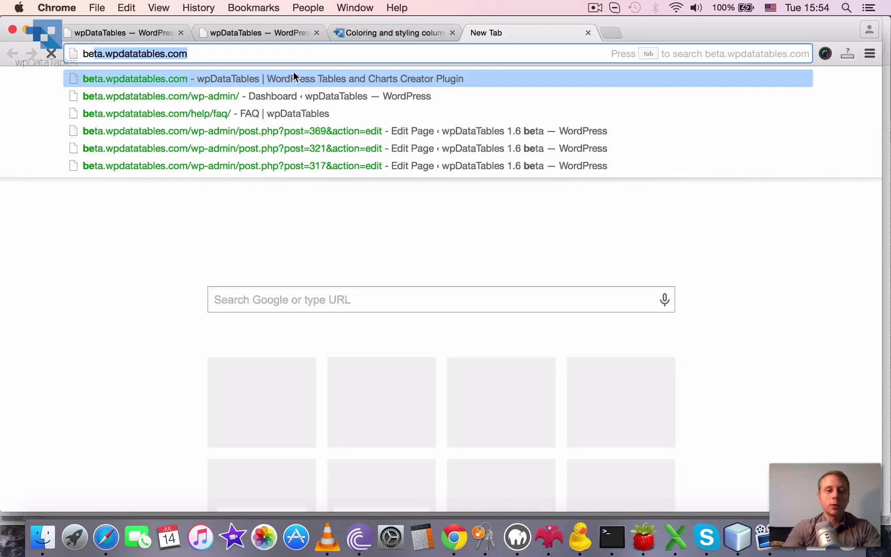
{"action": "key", "text": "Return"}
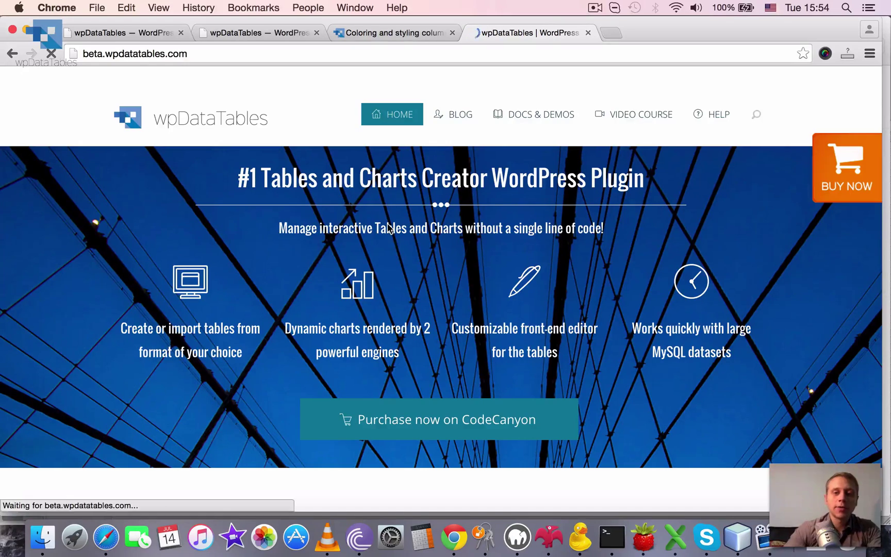
{"action": "scroll", "coordinate": [482, 307], "scroll_direction": "down", "scroll_amount": 1}
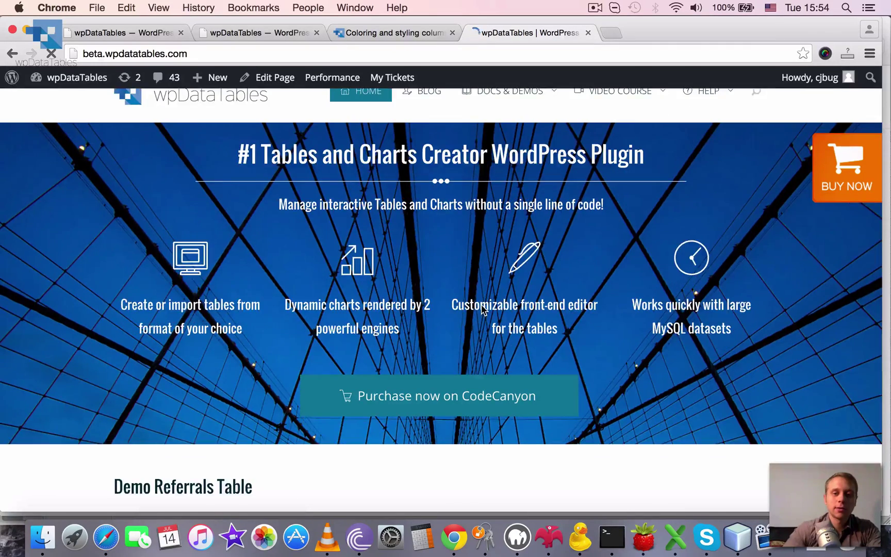
{"action": "scroll", "coordinate": [481, 309], "scroll_direction": "down", "scroll_amount": 5}
{"action": "scroll", "coordinate": [481, 310], "scroll_direction": "down", "scroll_amount": 8}
{"action": "scroll", "coordinate": [481, 310], "scroll_direction": "up", "scroll_amount": 5}
{"action": "scroll", "coordinate": [481, 309], "scroll_direction": "up", "scroll_amount": 2}
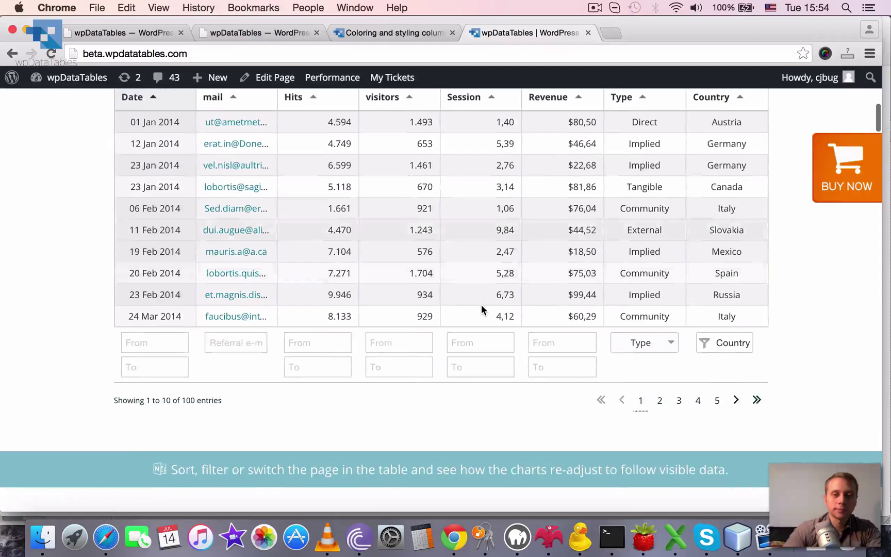
{"action": "scroll", "coordinate": [481, 310], "scroll_direction": "up", "scroll_amount": 2}
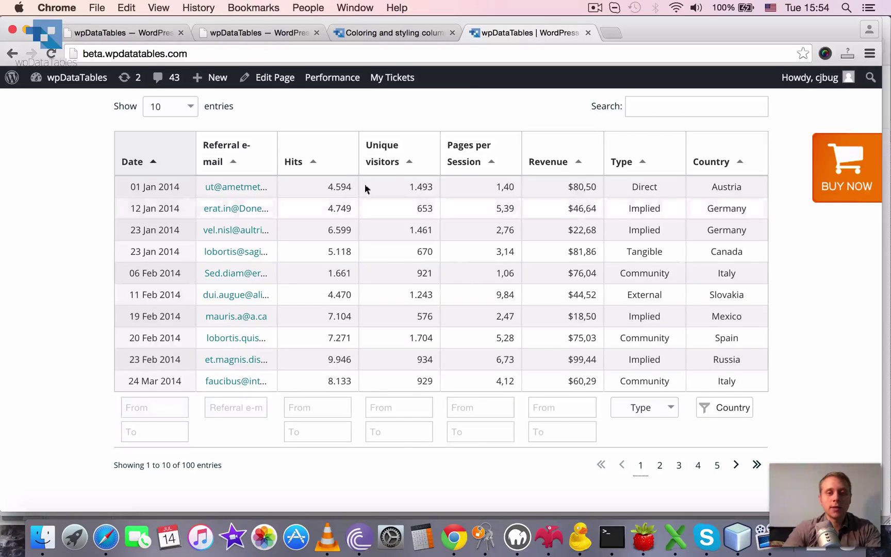
Review the global number settings, including right-aligned numbers, then go back to the table editor.
{"action": "left_click", "coordinate": [123, 34]}
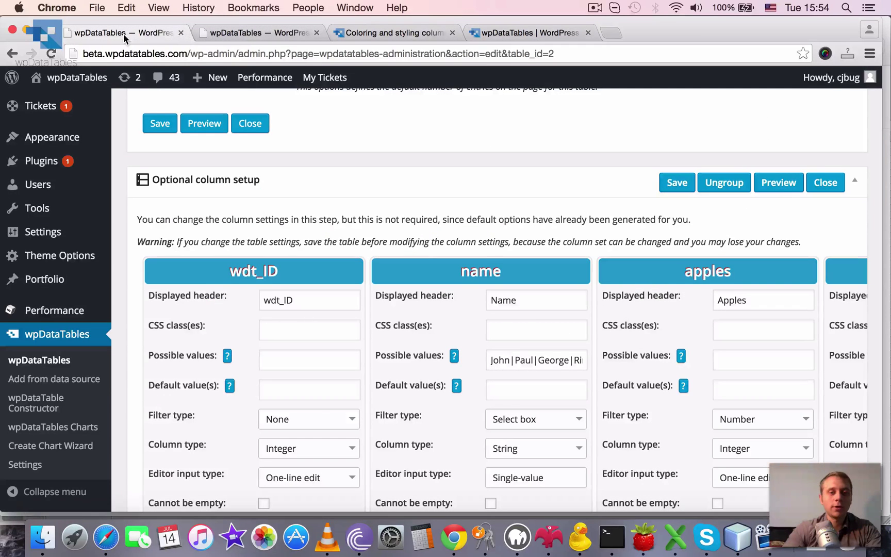
{"action": "left_click", "coordinate": [34, 474]}
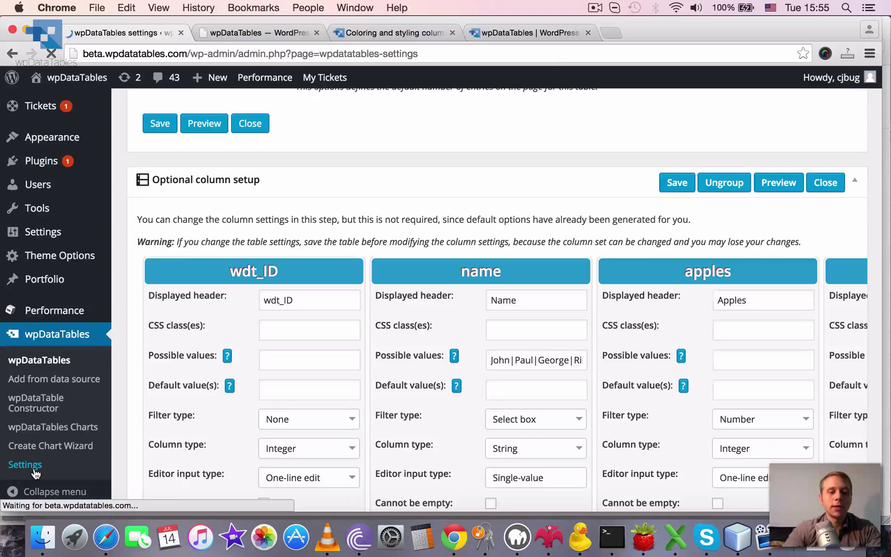
{"action": "scroll", "coordinate": [487, 292], "scroll_direction": "down", "scroll_amount": 4}
{"action": "scroll", "coordinate": [487, 292], "scroll_direction": "down", "scroll_amount": 5}
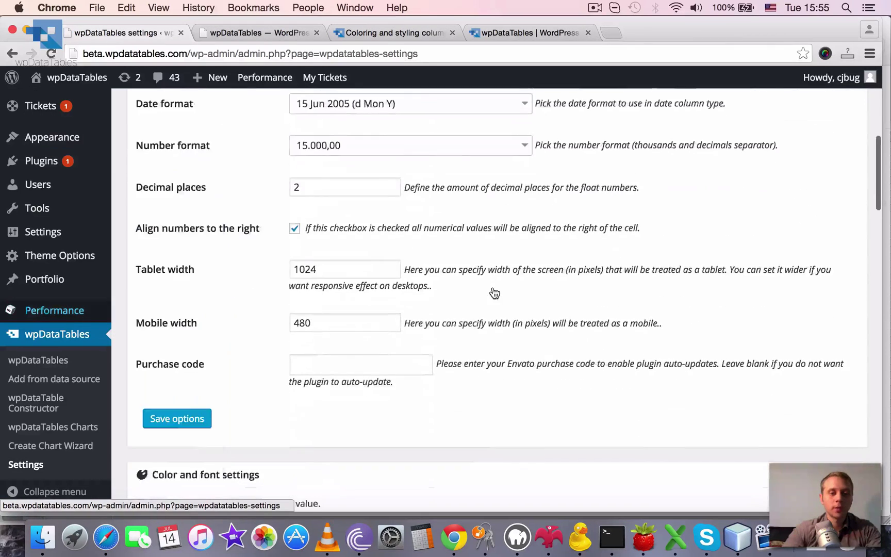
{"action": "scroll", "coordinate": [426, 265], "scroll_direction": "down", "scroll_amount": 1}
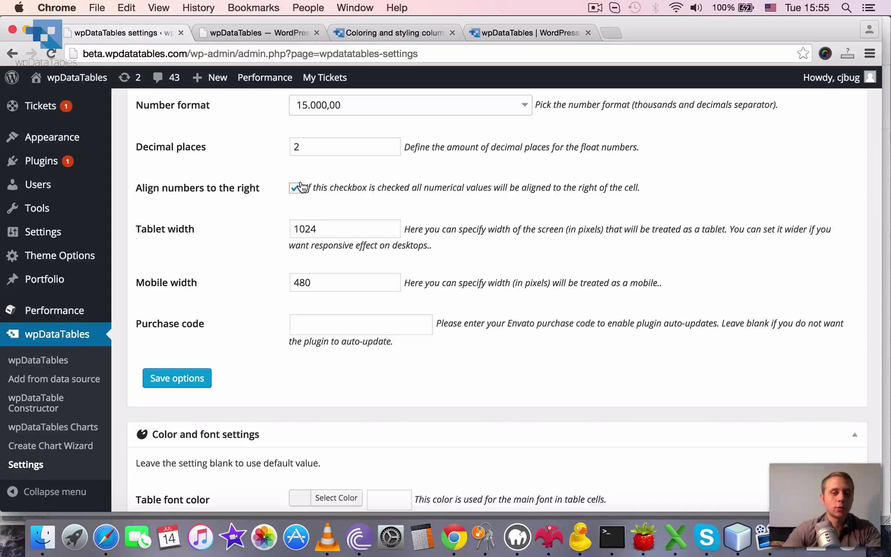
{"action": "left_click", "coordinate": [12, 53]}
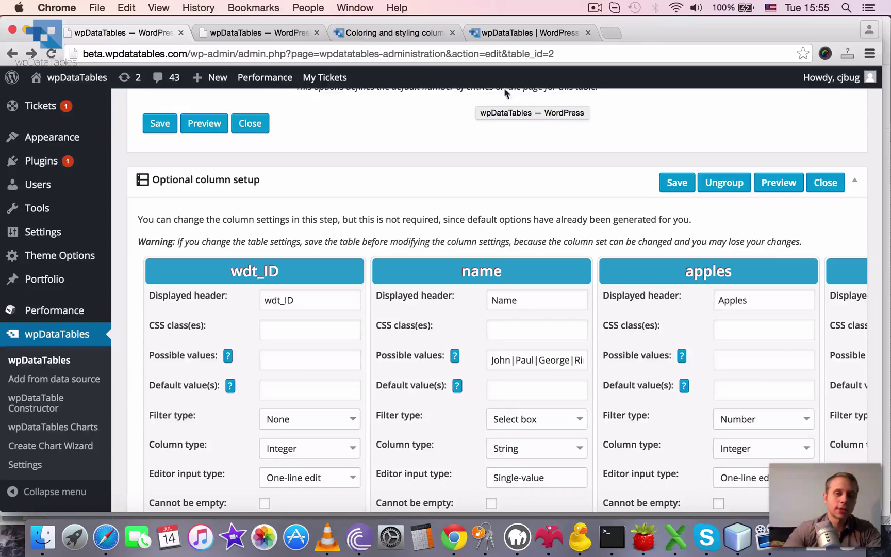
{"action": "scroll", "coordinate": [519, 153], "scroll_direction": "up", "scroll_amount": 10}
{"action": "scroll", "coordinate": [519, 153], "scroll_direction": "up", "scroll_amount": 3}
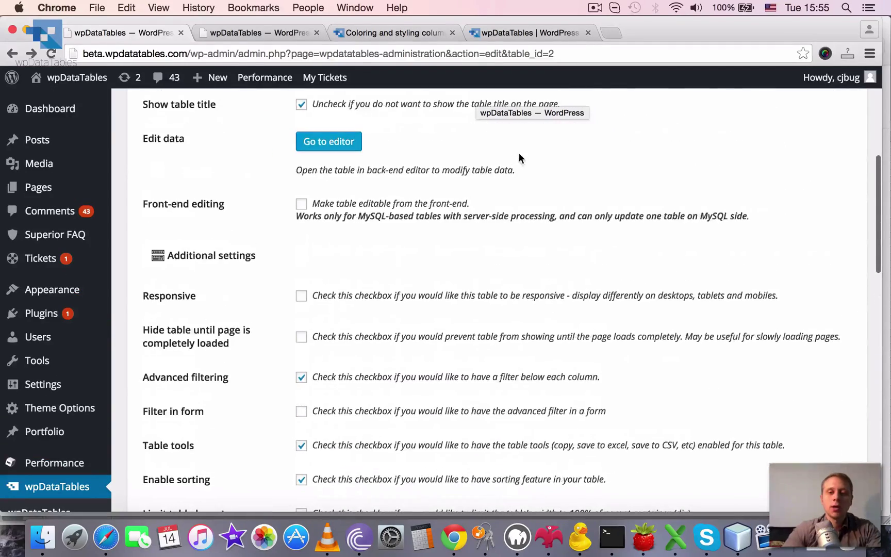
{"action": "scroll", "coordinate": [519, 153], "scroll_direction": "up", "scroll_amount": 2}
{"action": "scroll", "coordinate": [518, 153], "scroll_direction": "up", "scroll_amount": 3}
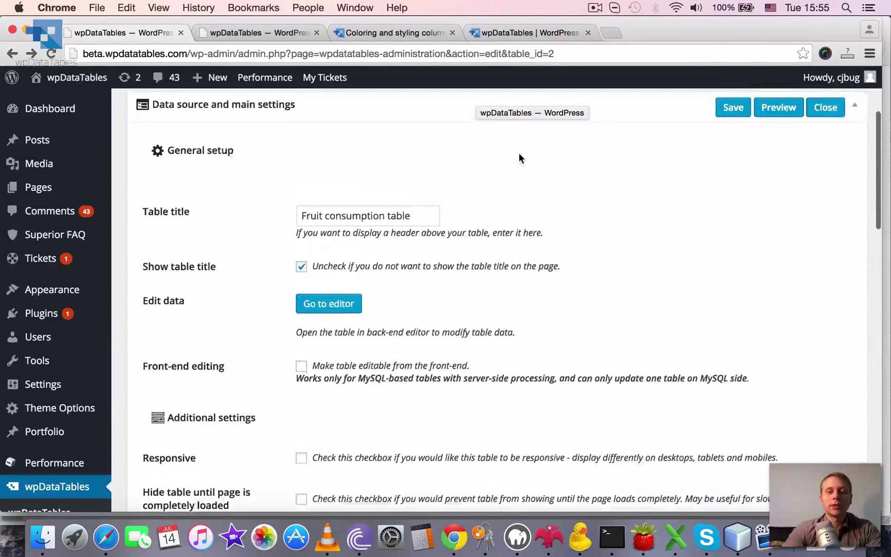
{"action": "scroll", "coordinate": [519, 152], "scroll_direction": "up", "scroll_amount": 2}
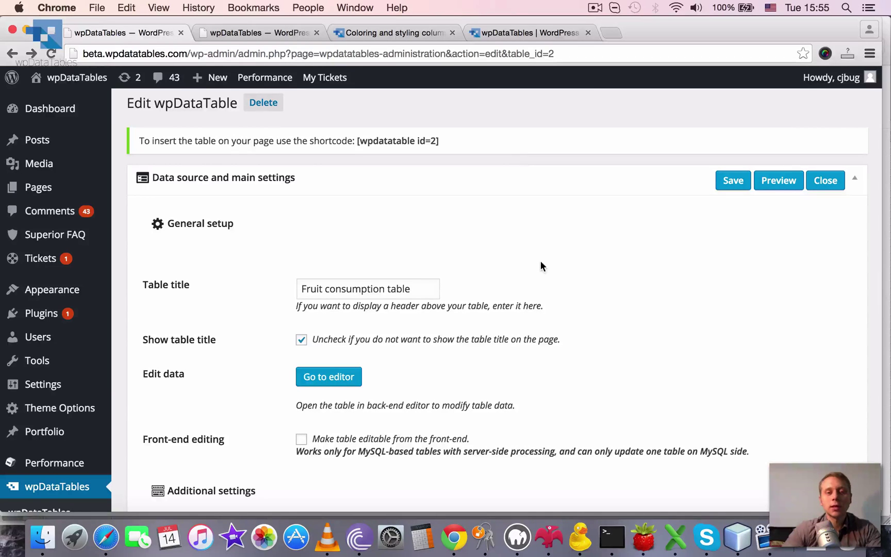
{"action": "scroll", "coordinate": [541, 266], "scroll_direction": "down", "scroll_amount": 2}
{"action": "scroll", "coordinate": [542, 268], "scroll_direction": "down", "scroll_amount": 1}
{"action": "scroll", "coordinate": [542, 270], "scroll_direction": "down", "scroll_amount": 4}
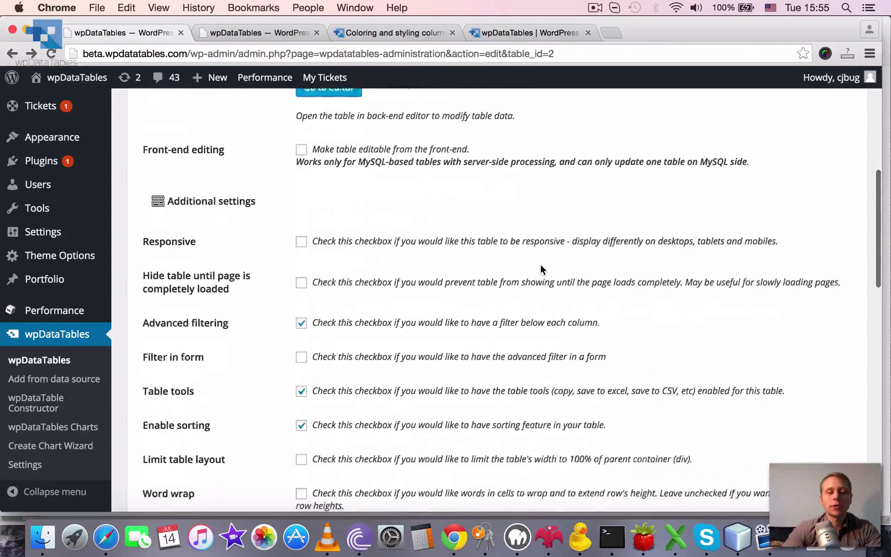
{"action": "scroll", "coordinate": [541, 270], "scroll_direction": "down", "scroll_amount": 4}
{"action": "scroll", "coordinate": [541, 269], "scroll_direction": "down", "scroll_amount": 4}
{"action": "scroll", "coordinate": [541, 270], "scroll_direction": "down", "scroll_amount": 2}
{"action": "scroll", "coordinate": [542, 270], "scroll_direction": "down", "scroll_amount": 2}
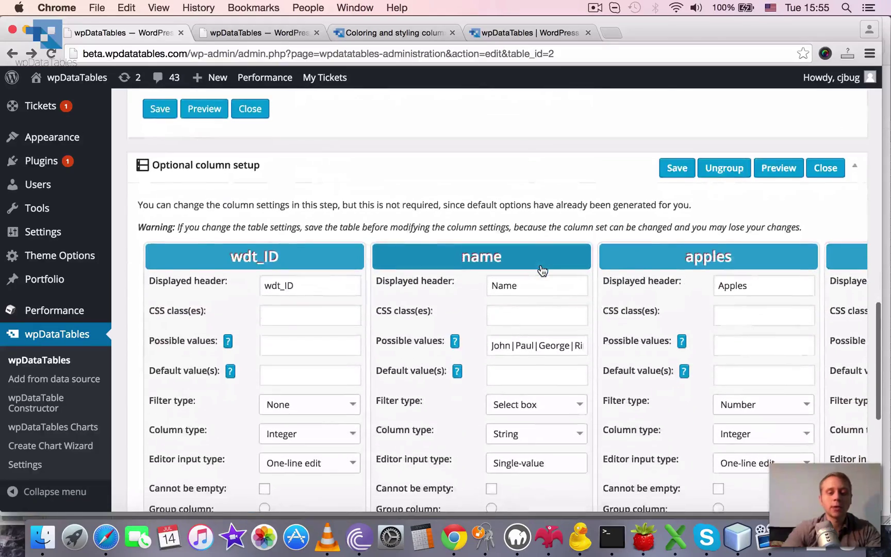
{"action": "scroll", "coordinate": [542, 271], "scroll_direction": "down", "scroll_amount": 1}
{"action": "scroll", "coordinate": [541, 269], "scroll_direction": "down", "scroll_amount": 1}
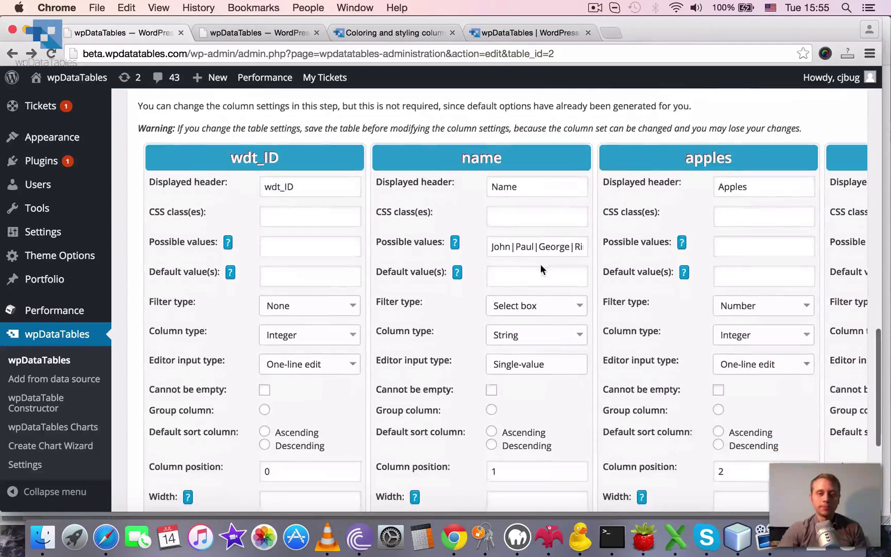
{"action": "scroll", "coordinate": [542, 270], "scroll_direction": "down", "scroll_amount": 1}
{"action": "scroll", "coordinate": [541, 269], "scroll_direction": "down", "scroll_amount": 1}
{"action": "scroll", "coordinate": [541, 270], "scroll_direction": "down", "scroll_amount": 2}
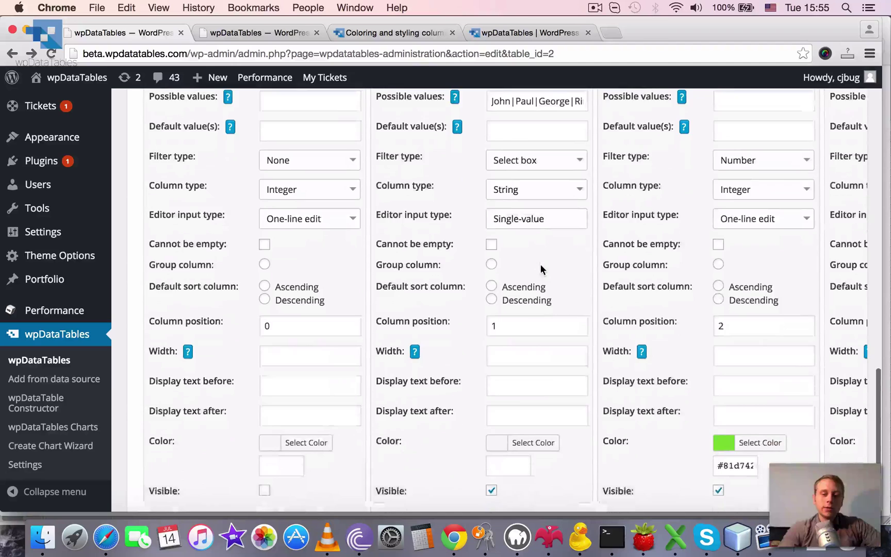
{"action": "scroll", "coordinate": [541, 264], "scroll_direction": "down", "scroll_amount": 2}
{"action": "scroll", "coordinate": [541, 264], "scroll_direction": "down", "scroll_amount": 1}
{"action": "scroll", "coordinate": [540, 264], "scroll_direction": "right", "scroll_amount": 1}
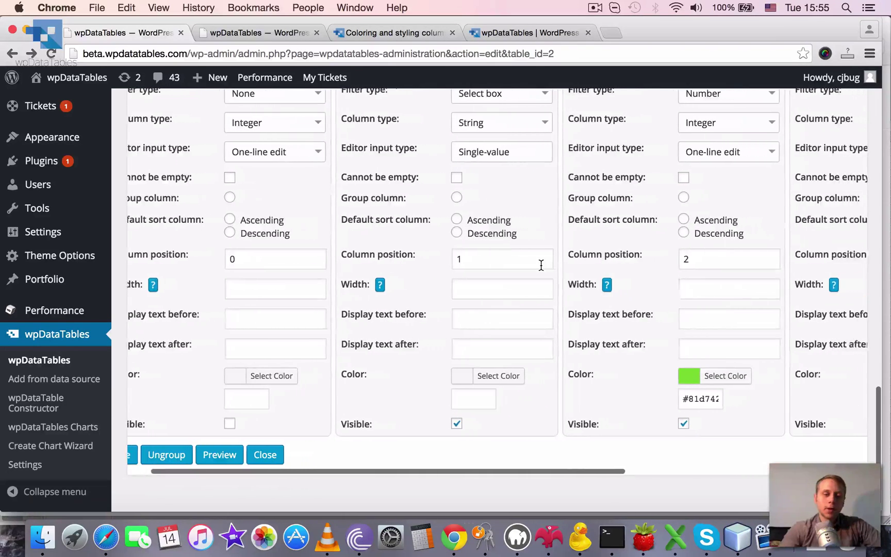
{"action": "scroll", "coordinate": [541, 265], "scroll_direction": "right", "scroll_amount": 1}
{"action": "scroll", "coordinate": [537, 264], "scroll_direction": "right", "scroll_amount": 1}
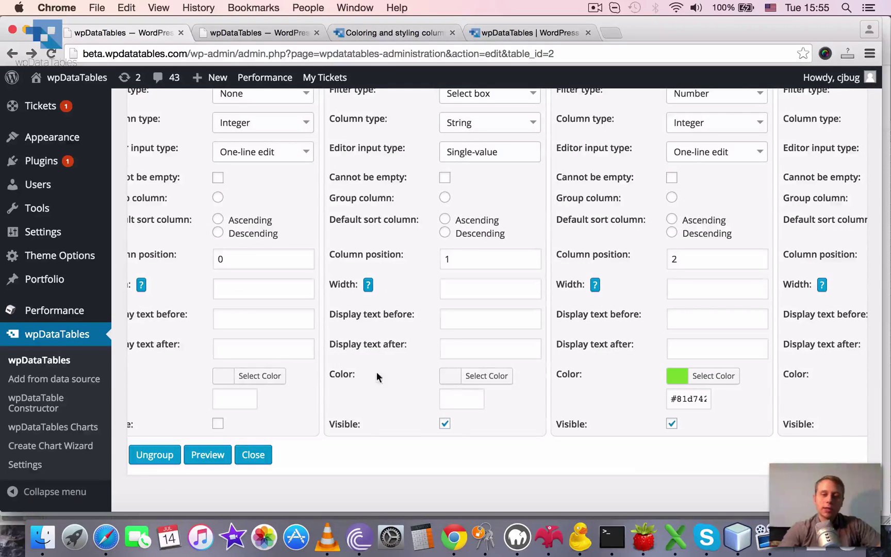
{"action": "scroll", "coordinate": [535, 399], "scroll_direction": "right", "scroll_amount": 3}
{"action": "scroll", "coordinate": [536, 399], "scroll_direction": "right", "scroll_amount": 1}
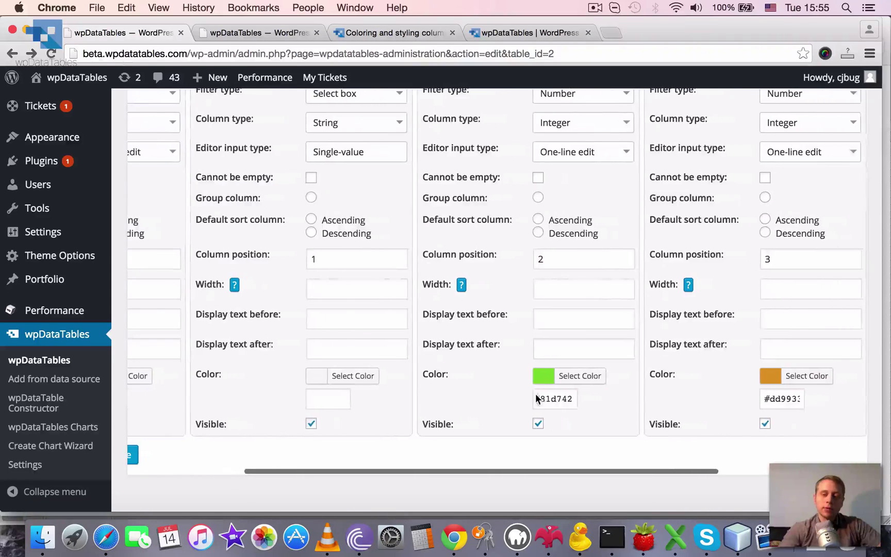
{"action": "scroll", "coordinate": [536, 399], "scroll_direction": "left", "scroll_amount": 5}
{"action": "scroll", "coordinate": [535, 399], "scroll_direction": "left", "scroll_amount": 2}
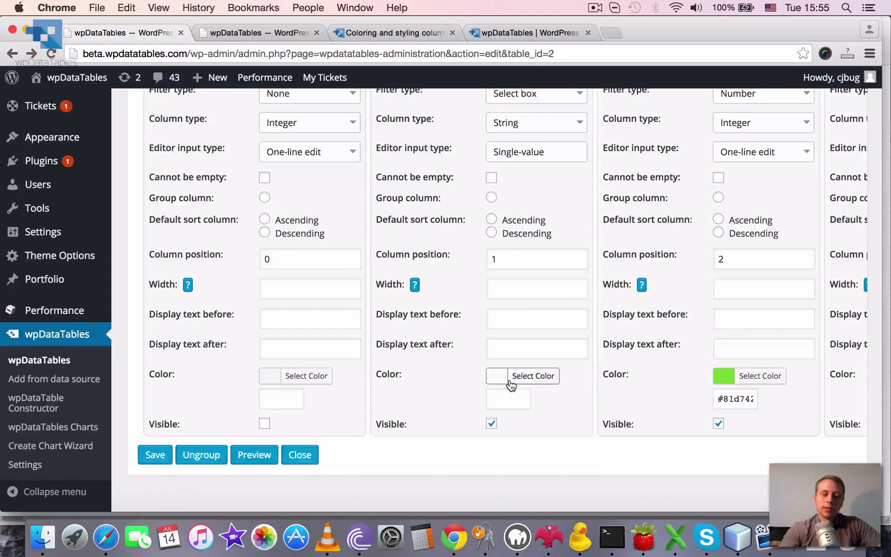
Change the second column's colour from orange to green #4fd631.
{"action": "left_click", "coordinate": [512, 380]}
{"action": "scroll", "coordinate": [544, 399], "scroll_direction": "down", "scroll_amount": 5}
{"action": "left_click", "coordinate": [554, 453]}
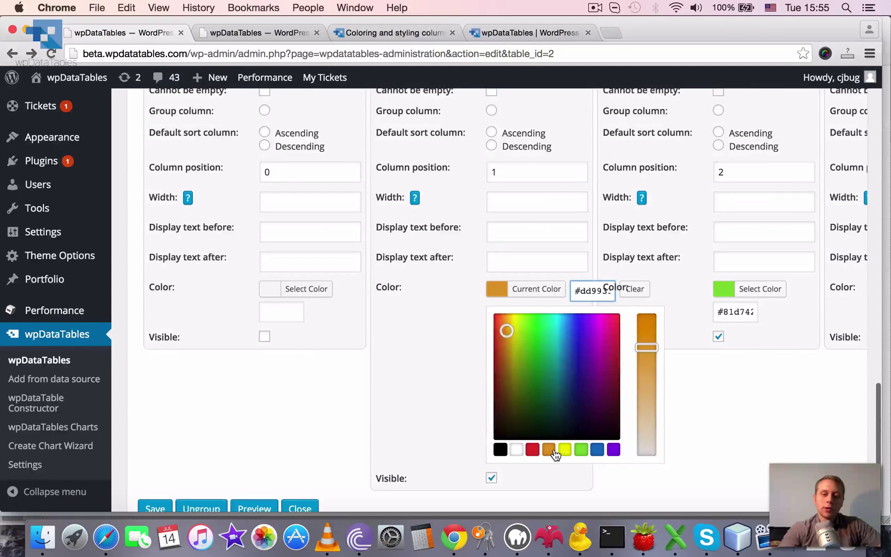
{"action": "left_click_drag", "start_coordinate": [552, 374], "coordinate": [539, 340]}
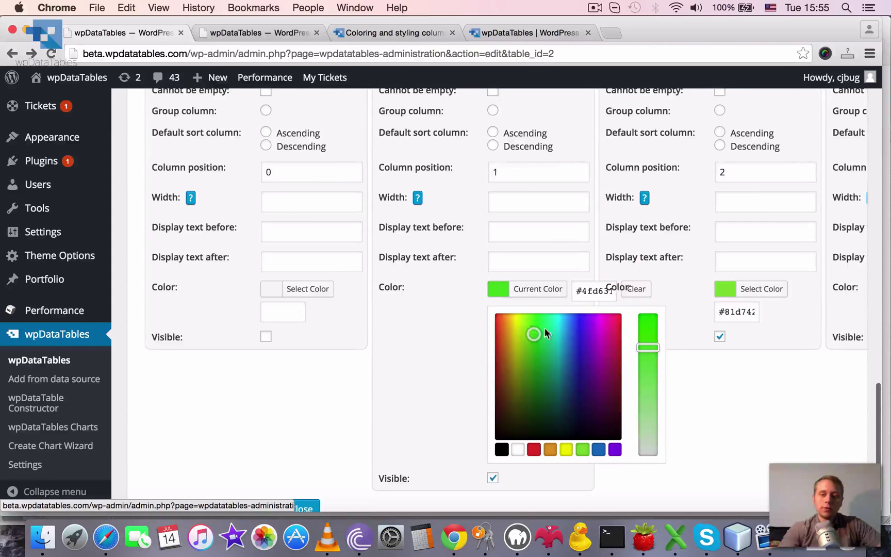
{"action": "left_click", "coordinate": [502, 296]}
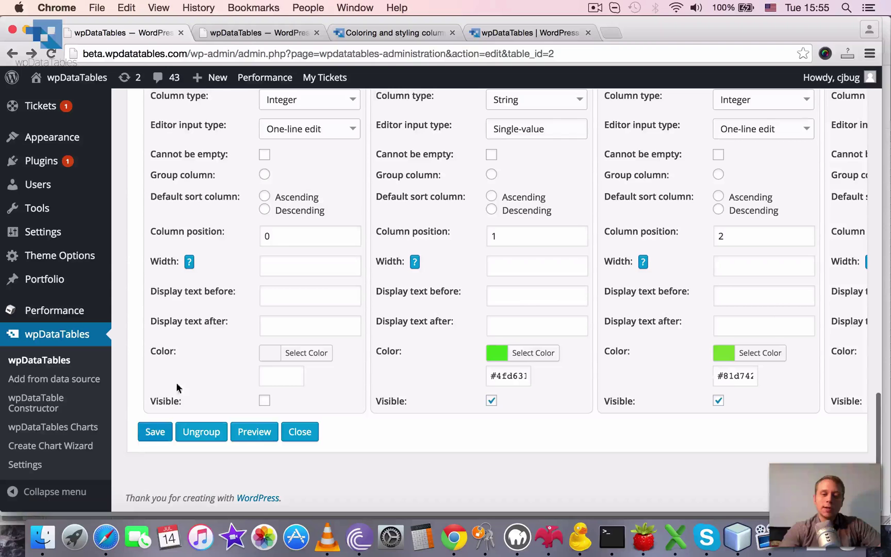
View the documentation's Fruit consumption table with its green, orange and yellow columns.
{"action": "left_click", "coordinate": [370, 36]}
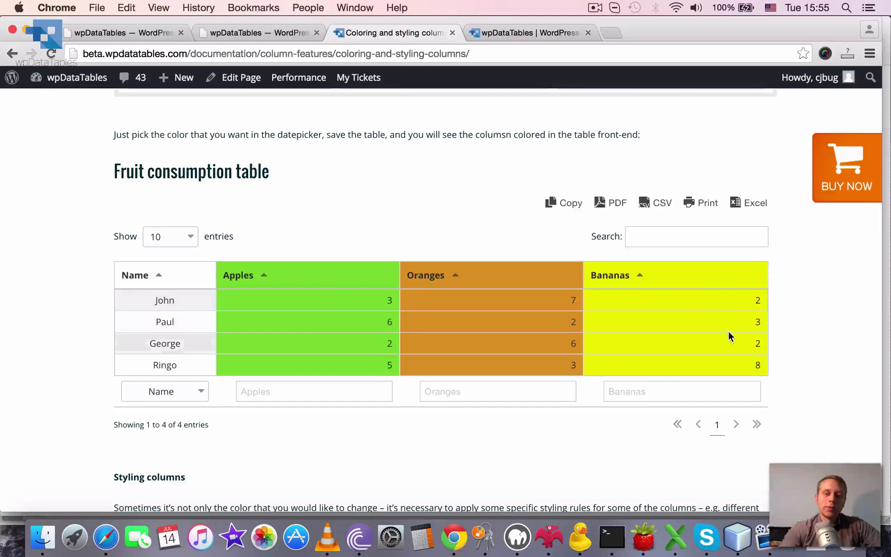
{"action": "scroll", "coordinate": [729, 330], "scroll_direction": "up", "scroll_amount": 1}
{"action": "scroll", "coordinate": [724, 327], "scroll_direction": "down", "scroll_amount": 2}
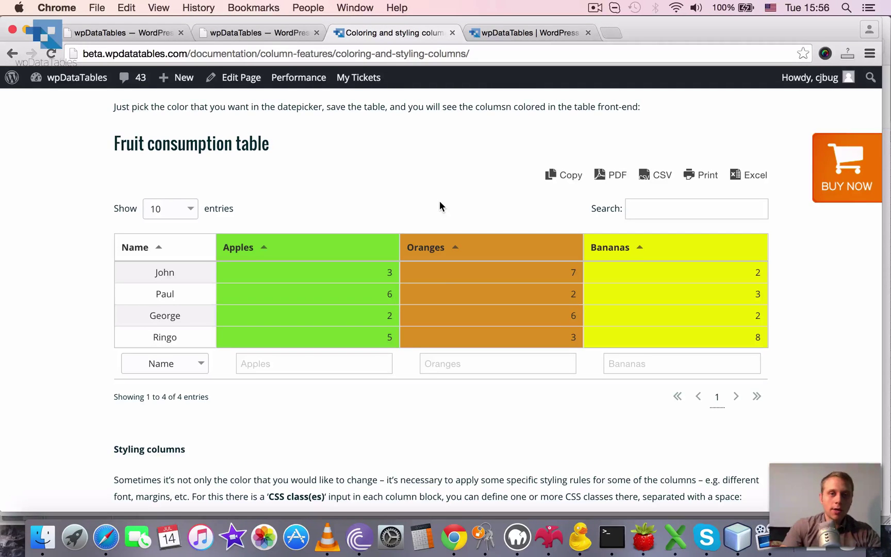
Move from the front-end demo to the Custom CSS classes table's admin edit page.
{"action": "left_click", "coordinate": [517, 33]}
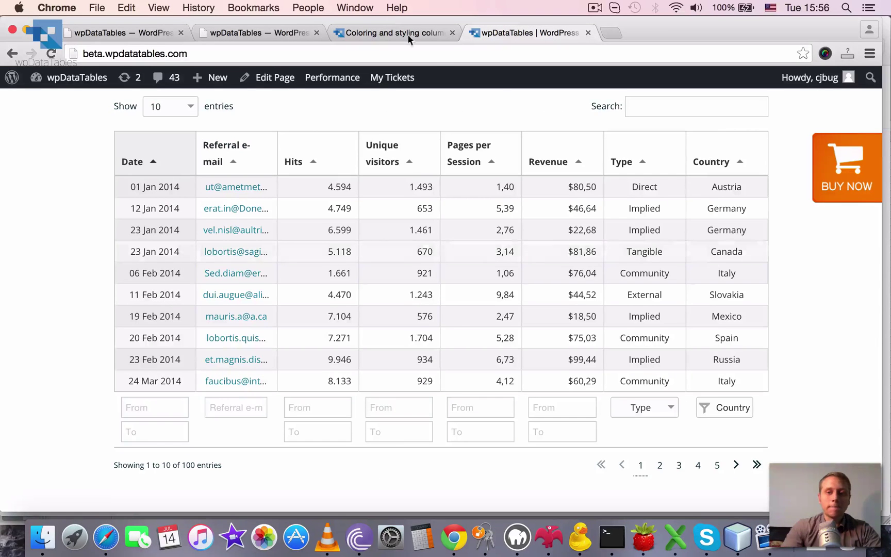
{"action": "left_click", "coordinate": [266, 36]}
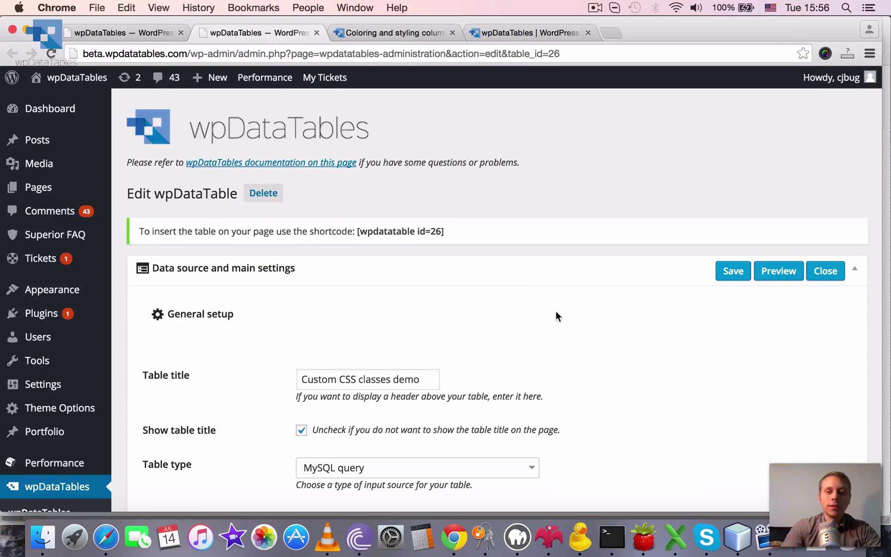
{"action": "scroll", "coordinate": [555, 313], "scroll_direction": "down", "scroll_amount": 3}
{"action": "scroll", "coordinate": [556, 313], "scroll_direction": "down", "scroll_amount": 2}
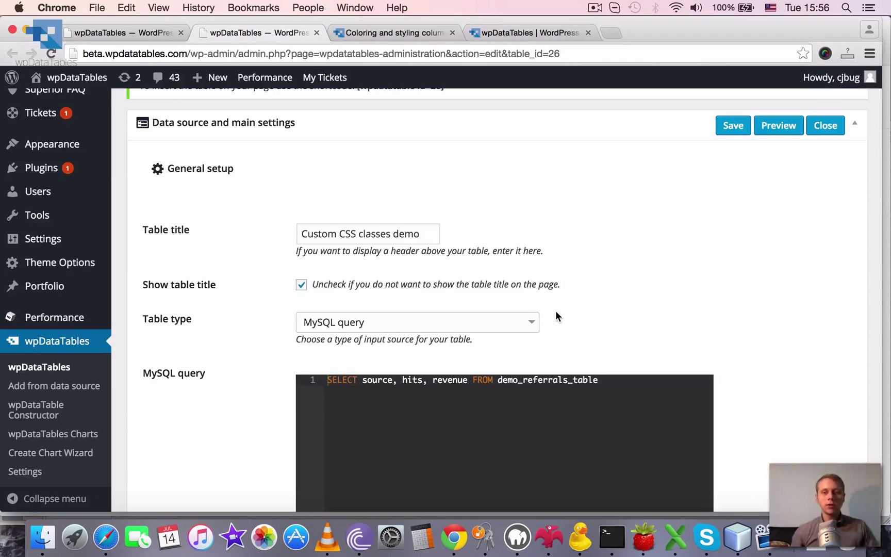
{"action": "scroll", "coordinate": [790, 264], "scroll_direction": "down", "scroll_amount": 2}
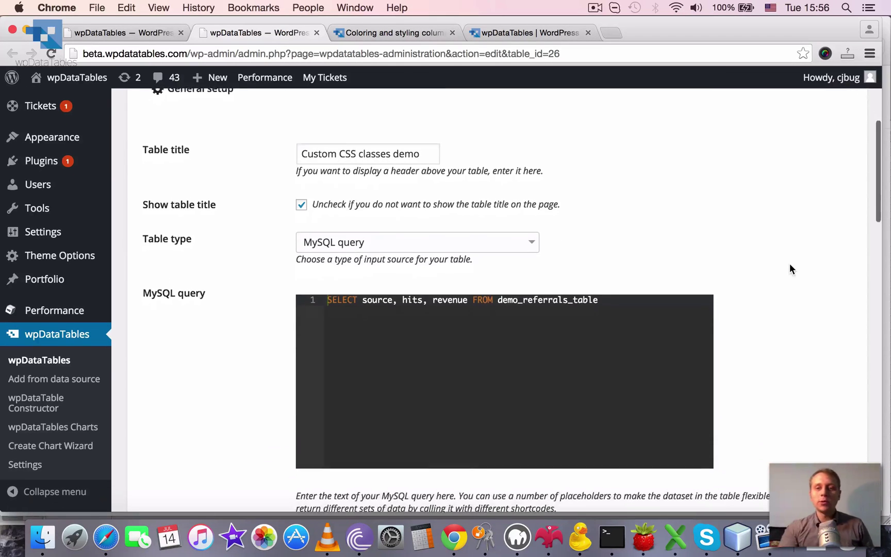
{"action": "scroll", "coordinate": [790, 263], "scroll_direction": "down", "scroll_amount": 2}
{"action": "scroll", "coordinate": [790, 264], "scroll_direction": "down", "scroll_amount": 3}
{"action": "scroll", "coordinate": [790, 264], "scroll_direction": "down", "scroll_amount": 1}
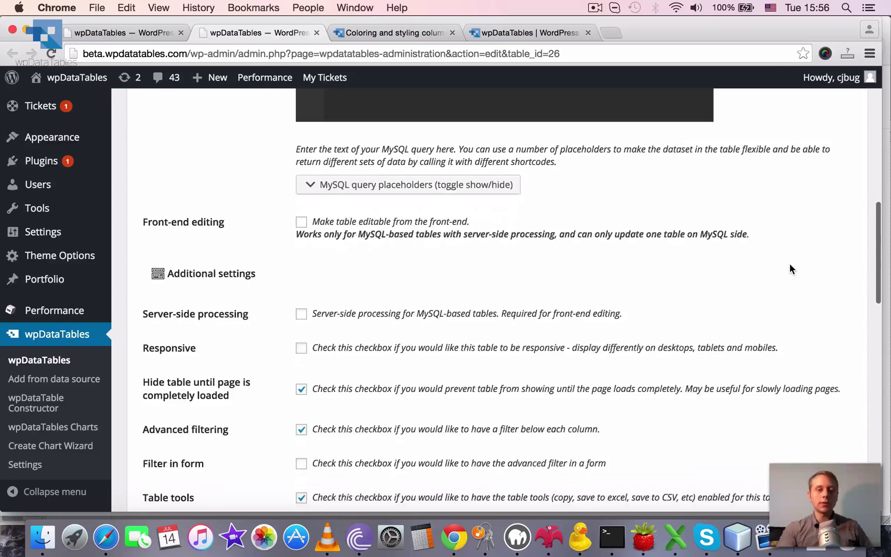
{"action": "scroll", "coordinate": [790, 265], "scroll_direction": "down", "scroll_amount": 2}
{"action": "scroll", "coordinate": [790, 265], "scroll_direction": "down", "scroll_amount": 2}
{"action": "scroll", "coordinate": [789, 263], "scroll_direction": "down", "scroll_amount": 3}
{"action": "scroll", "coordinate": [789, 263], "scroll_direction": "down", "scroll_amount": 4}
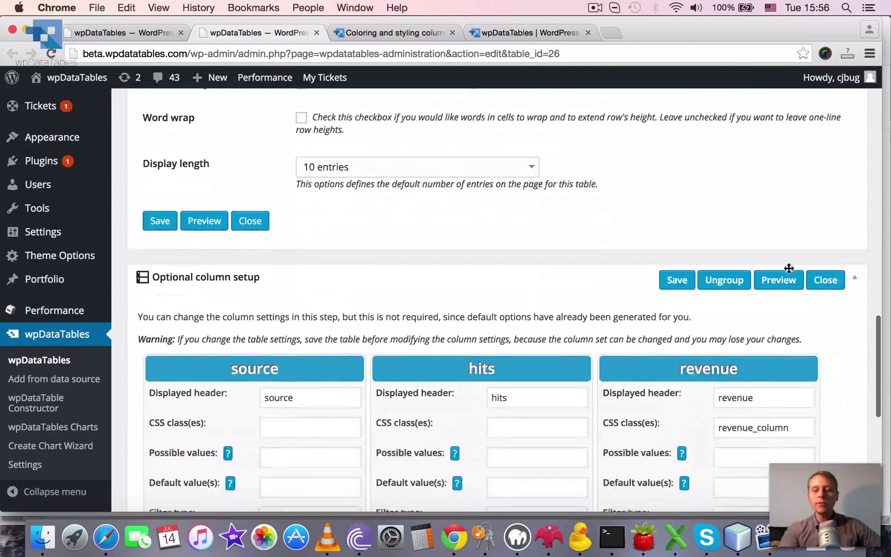
{"action": "scroll", "coordinate": [790, 263], "scroll_direction": "down", "scroll_amount": 2}
{"action": "scroll", "coordinate": [791, 265], "scroll_direction": "down", "scroll_amount": 2}
{"action": "scroll", "coordinate": [789, 265], "scroll_direction": "down", "scroll_amount": 1}
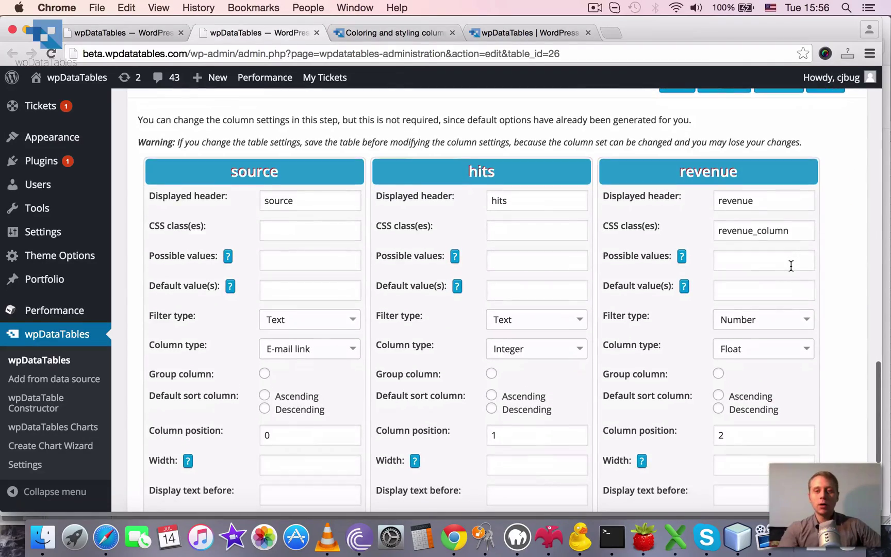
{"action": "scroll", "coordinate": [657, 212], "scroll_direction": "down", "scroll_amount": 1}
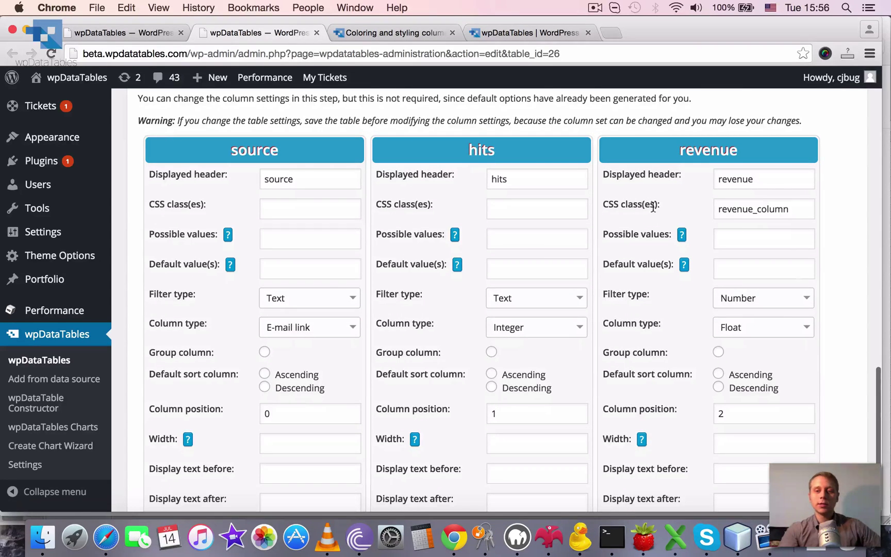
Select the revenue_column class in the revenue column's CSS class(es) field.
{"action": "left_click", "coordinate": [719, 212]}
{"action": "type", "text": "cl"}
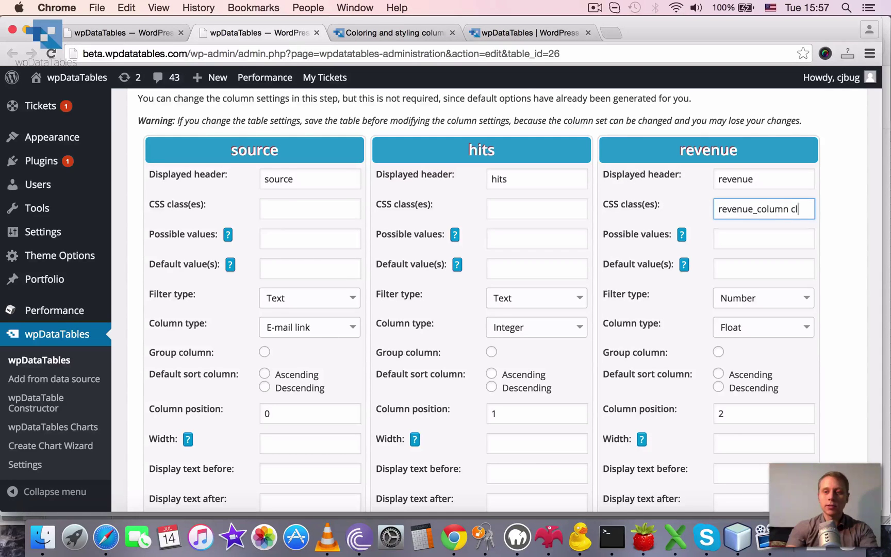
{"action": "type", "text": "ass2"}
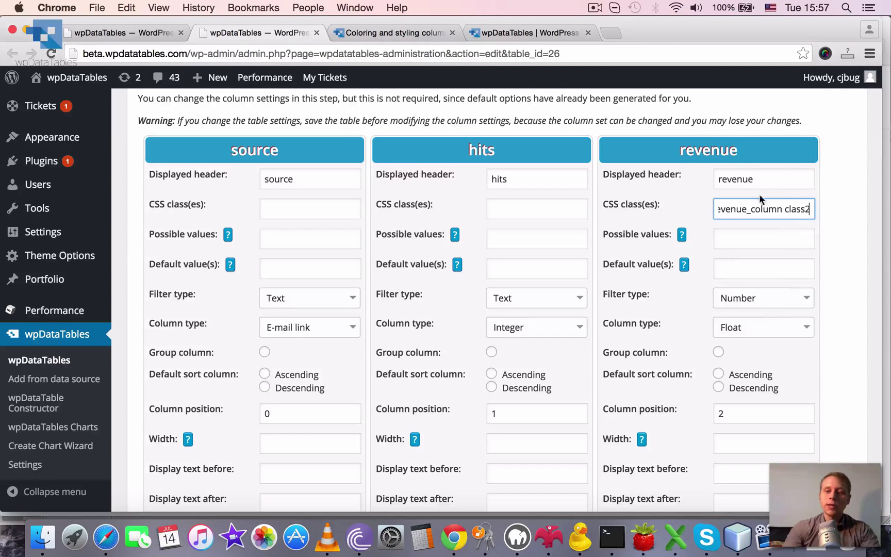
{"action": "double_click", "coordinate": [742, 212]}
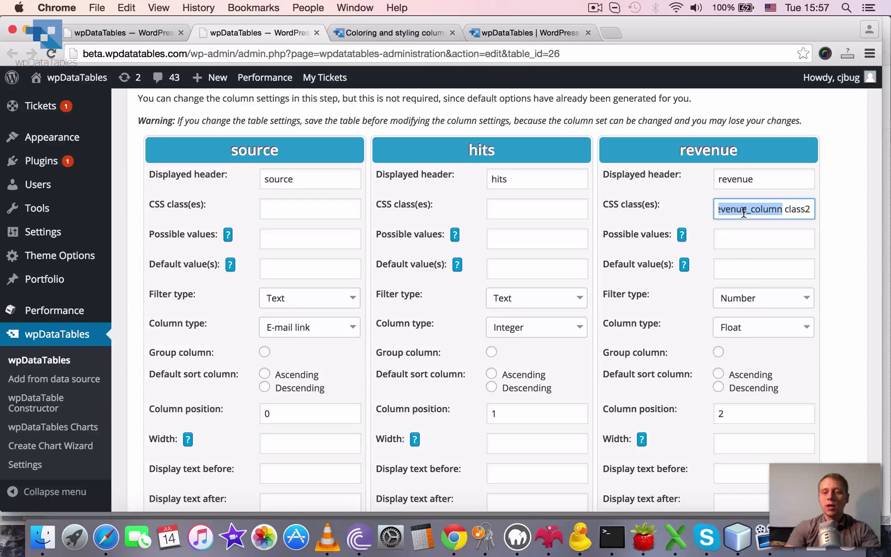
{"action": "double_click", "coordinate": [724, 209]}
{"action": "scroll", "coordinate": [724, 211], "scroll_direction": "down", "scroll_amount": 2}
{"action": "scroll", "coordinate": [744, 212], "scroll_direction": "down", "scroll_amount": 1}
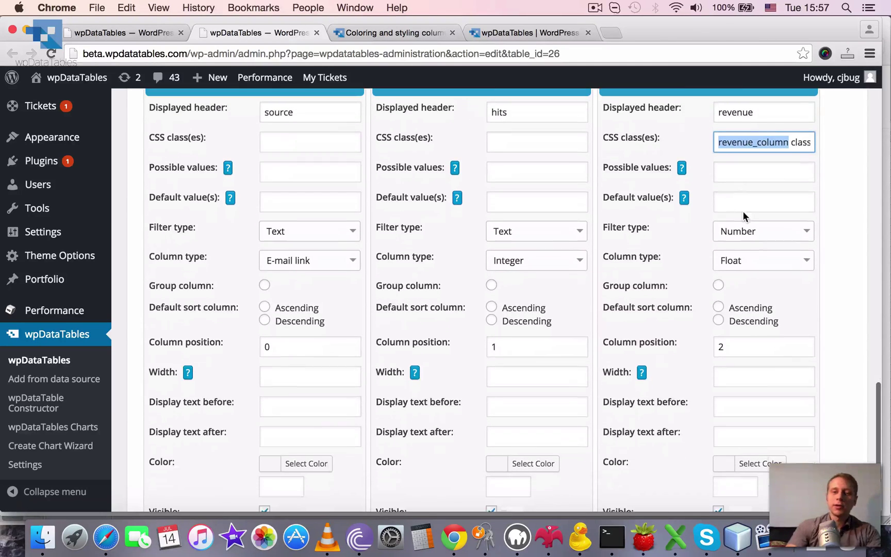
{"action": "scroll", "coordinate": [755, 128], "scroll_direction": "down", "scroll_amount": 1}
{"action": "scroll", "coordinate": [756, 157], "scroll_direction": "up", "scroll_amount": 1}
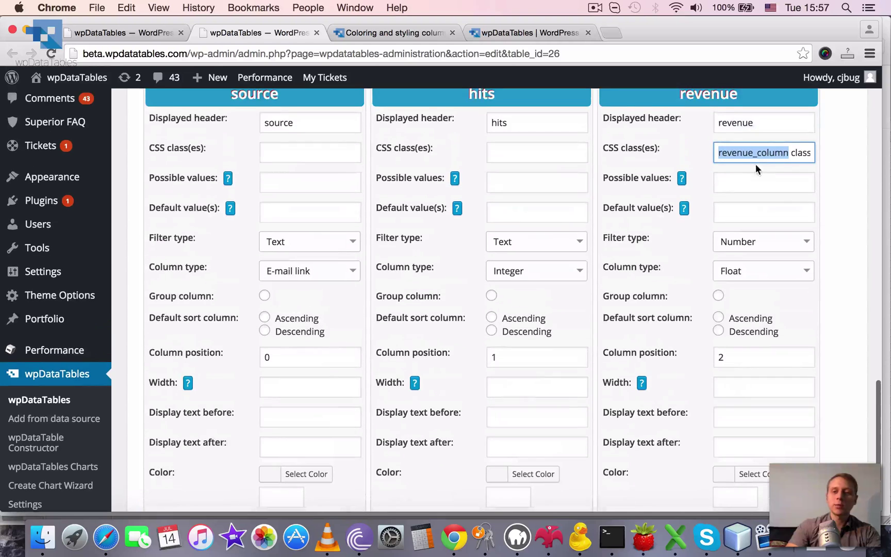
{"action": "scroll", "coordinate": [756, 174], "scroll_direction": "up", "scroll_amount": 1}
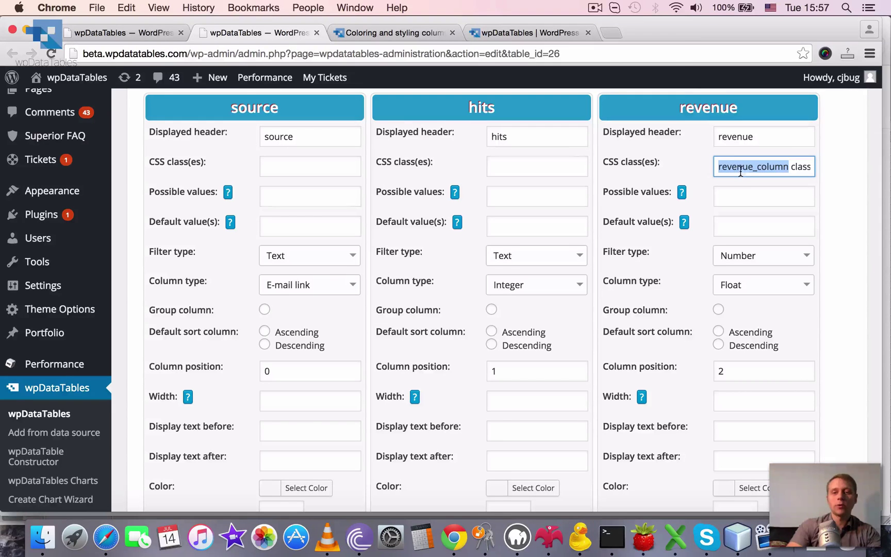
{"action": "scroll", "coordinate": [118, 377], "scroll_direction": "down", "scroll_amount": 1}
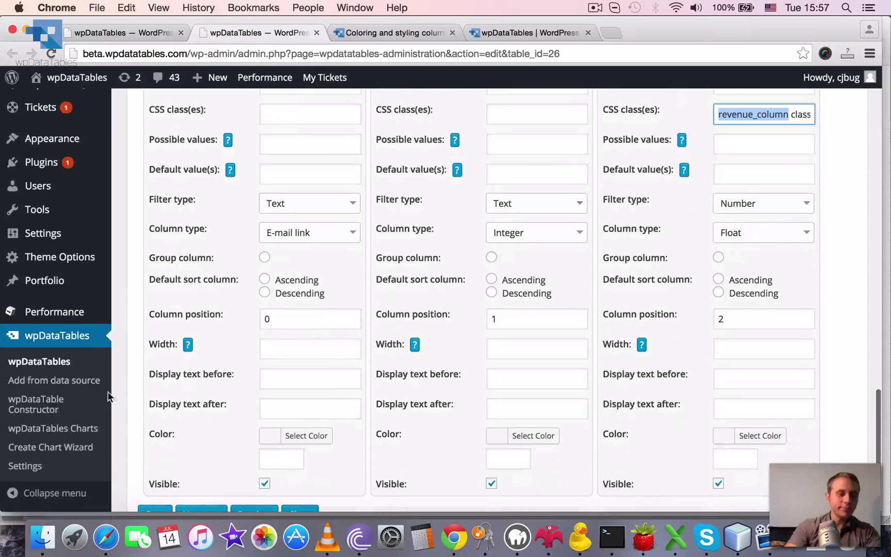
Open Settings and highlight the table.wpDataTable td.revenue_column selector in the custom CSS.
{"action": "left_click", "coordinate": [25, 467]}
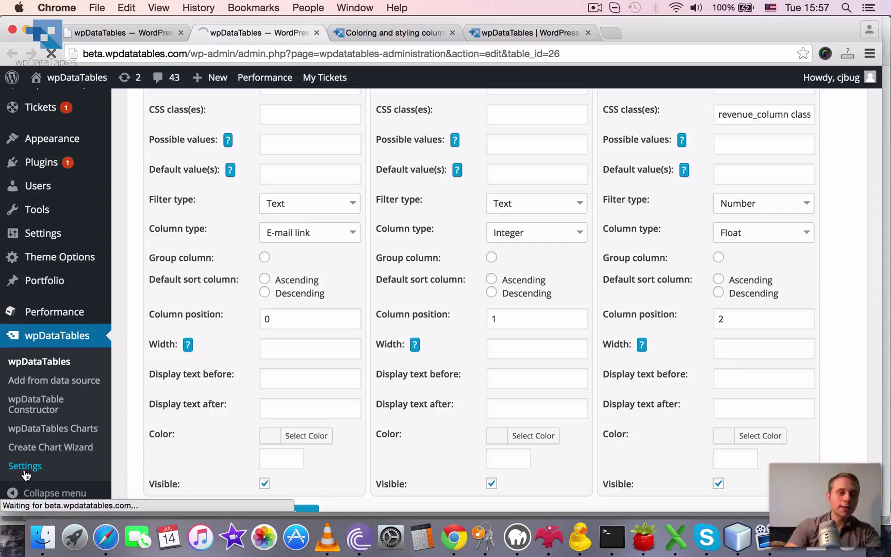
{"action": "scroll", "coordinate": [390, 334], "scroll_direction": "down", "scroll_amount": 3}
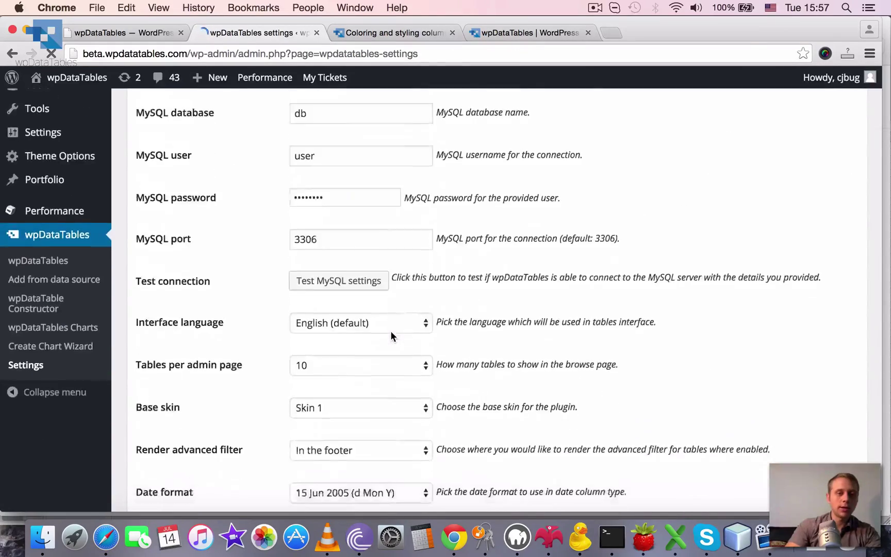
{"action": "scroll", "coordinate": [391, 334], "scroll_direction": "down", "scroll_amount": 8}
{"action": "scroll", "coordinate": [391, 337], "scroll_direction": "down", "scroll_amount": 5}
{"action": "scroll", "coordinate": [391, 337], "scroll_direction": "down", "scroll_amount": 5}
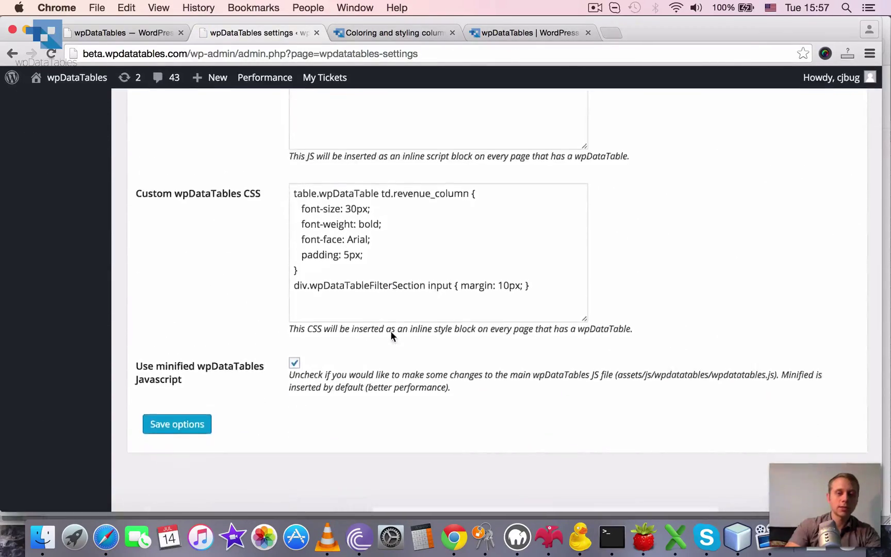
{"action": "scroll", "coordinate": [391, 337], "scroll_direction": "up", "scroll_amount": 3}
{"action": "scroll", "coordinate": [390, 336], "scroll_direction": "down", "scroll_amount": 5}
{"action": "scroll", "coordinate": [369, 339], "scroll_direction": "up", "scroll_amount": 3}
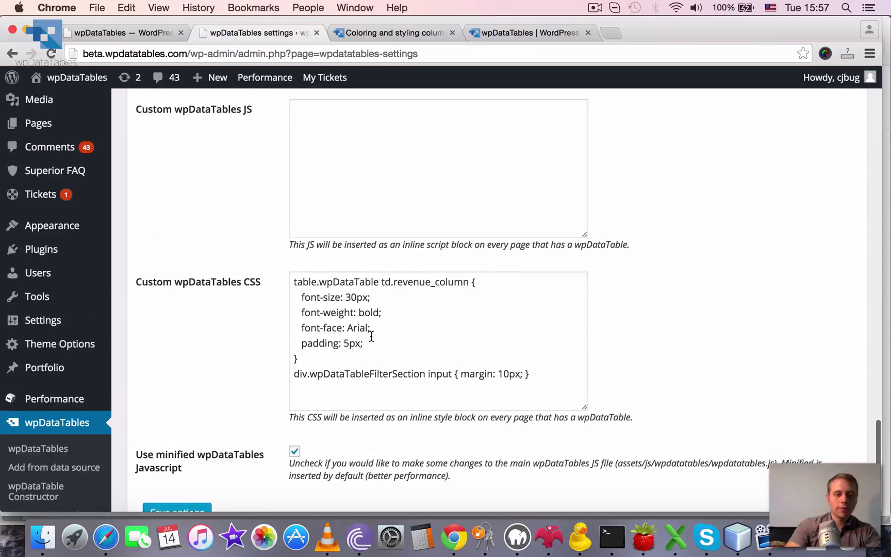
{"action": "left_click", "coordinate": [414, 286]}
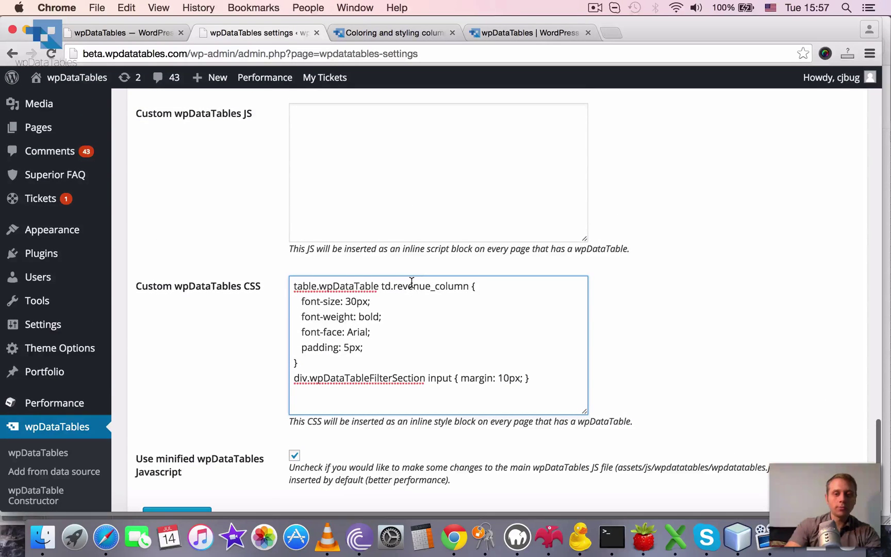
{"action": "double_click", "coordinate": [411, 286]}
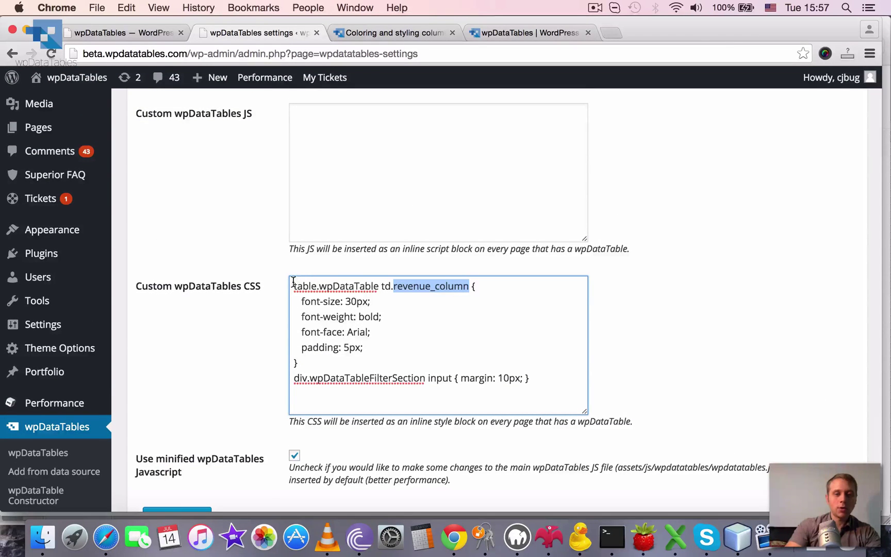
{"action": "left_click_drag", "start_coordinate": [294, 286], "coordinate": [358, 286]}
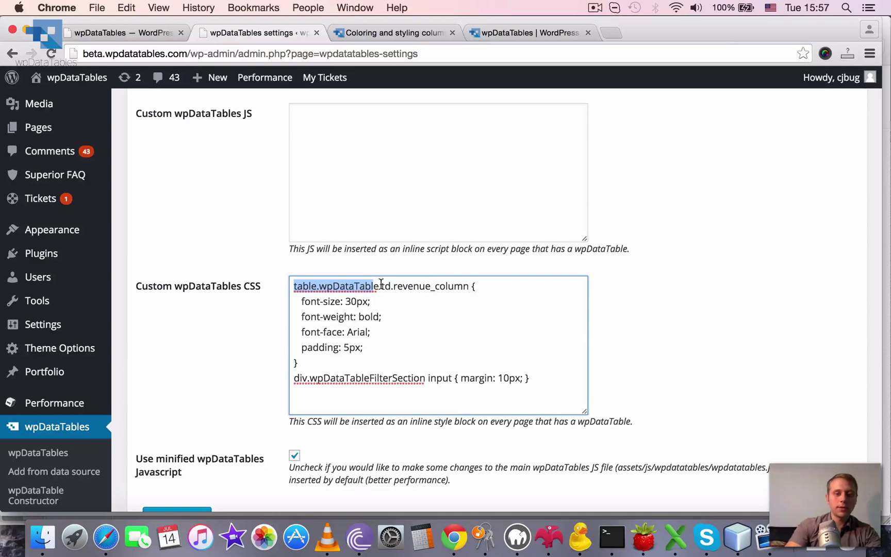
{"action": "double_click", "coordinate": [385, 285]}
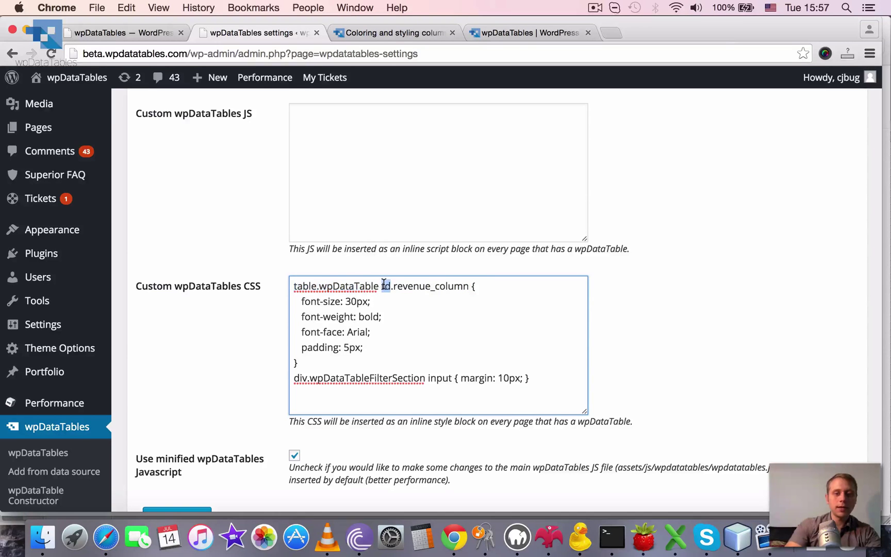
{"action": "double_click", "coordinate": [296, 286]}
{"action": "left_click_drag", "start_coordinate": [296, 285], "coordinate": [352, 284]}
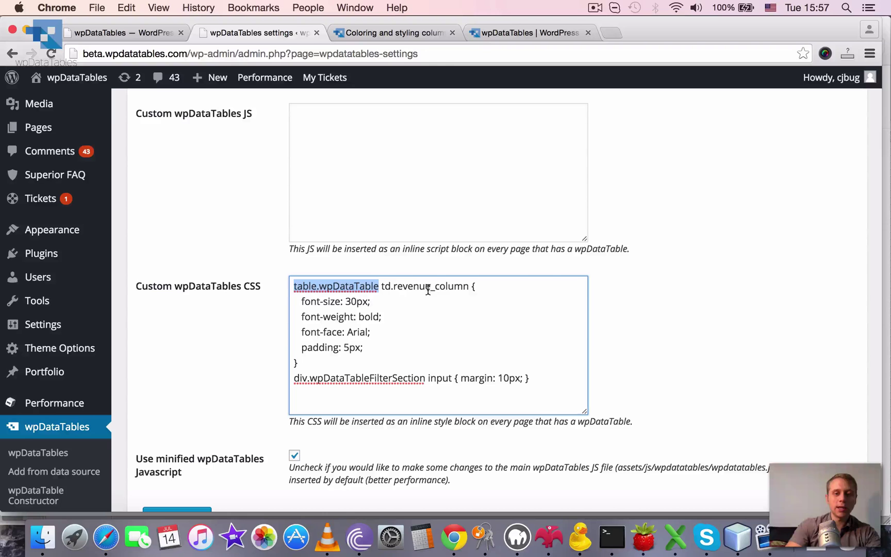
{"action": "double_click", "coordinate": [411, 287]}
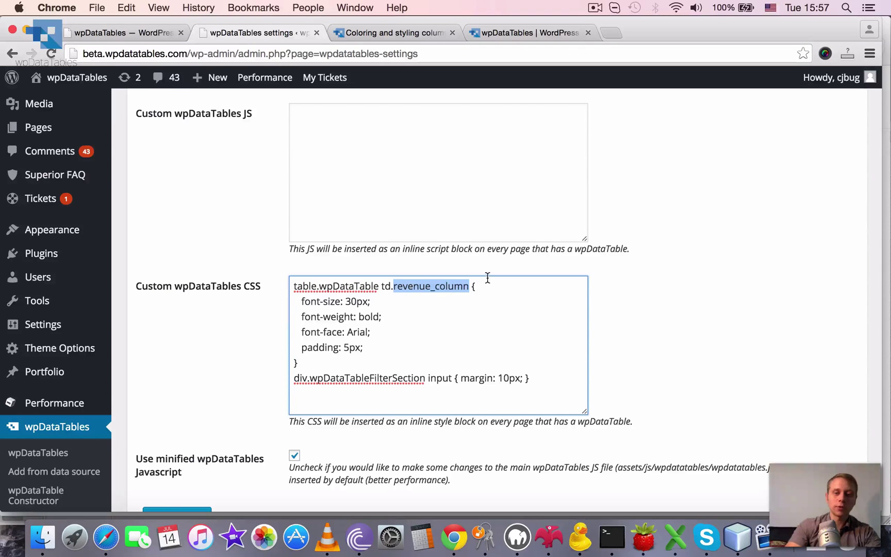
Point out the rule's Arial font and 5px padding values.
{"action": "key", "text": "Down"}
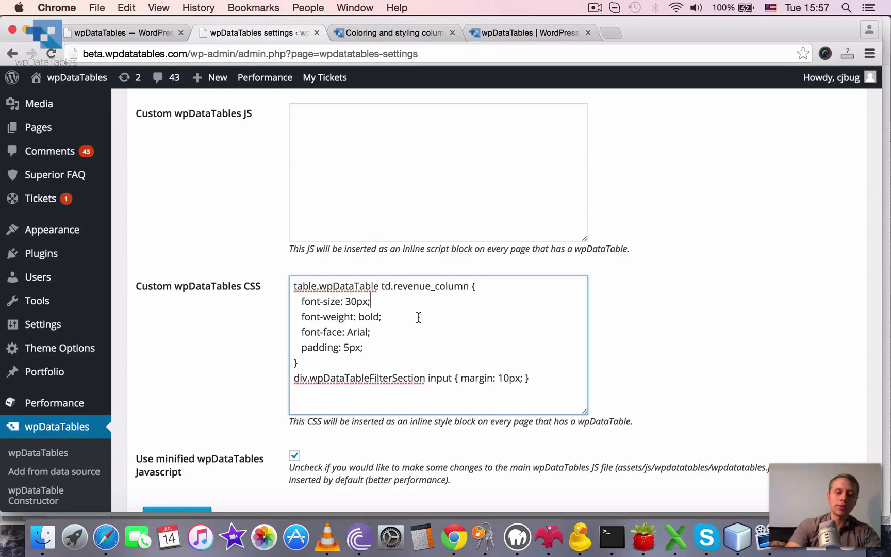
{"action": "double_click", "coordinate": [359, 332]}
{"action": "double_click", "coordinate": [353, 347]}
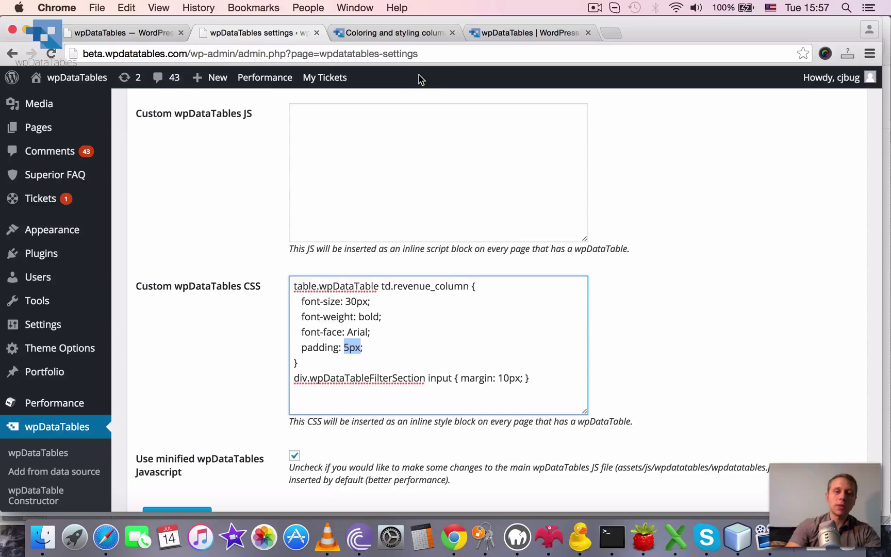
Highlight the large bold revenue value 74,21 in the documentation's Custom CSS classes demo.
{"action": "left_click", "coordinate": [403, 33]}
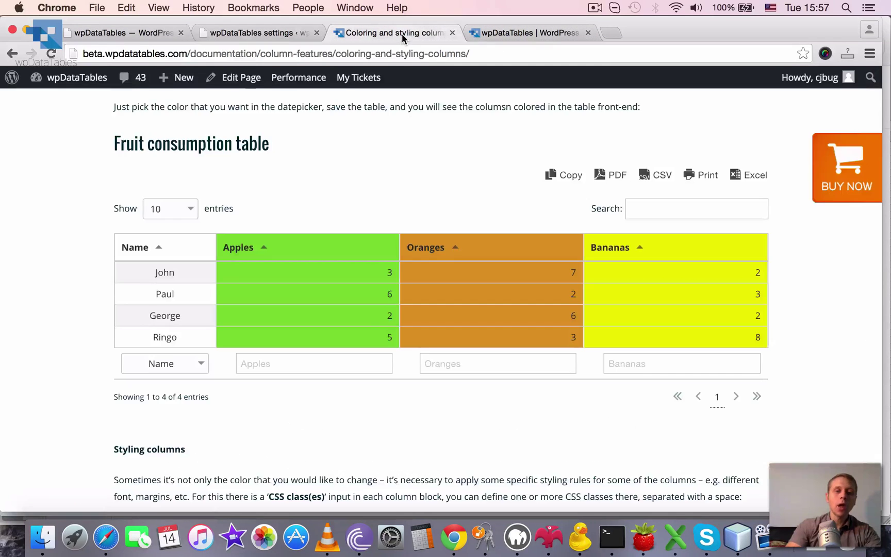
{"action": "scroll", "coordinate": [458, 225], "scroll_direction": "down", "scroll_amount": 3}
{"action": "scroll", "coordinate": [458, 225], "scroll_direction": "down", "scroll_amount": 2}
{"action": "scroll", "coordinate": [458, 226], "scroll_direction": "down", "scroll_amount": 4}
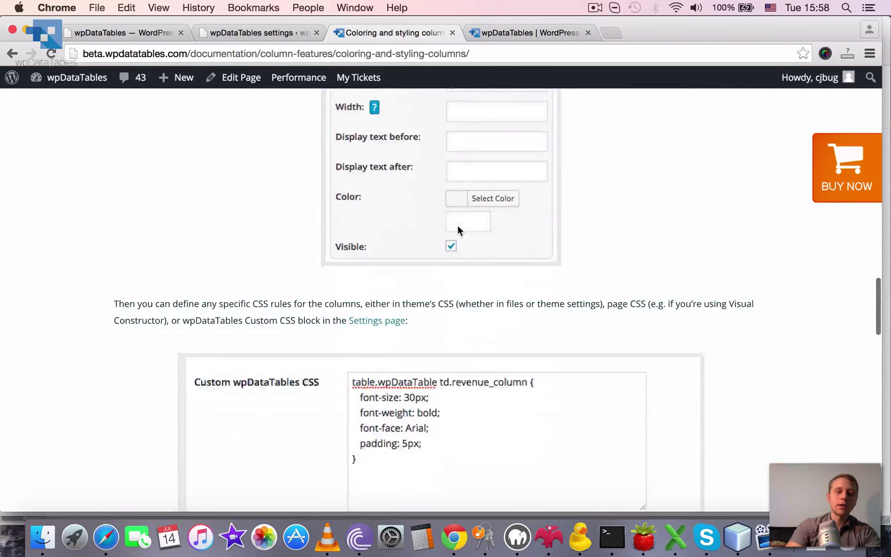
{"action": "scroll", "coordinate": [458, 224], "scroll_direction": "down", "scroll_amount": 5}
{"action": "scroll", "coordinate": [457, 226], "scroll_direction": "down", "scroll_amount": 3}
{"action": "scroll", "coordinate": [471, 224], "scroll_direction": "down", "scroll_amount": 2}
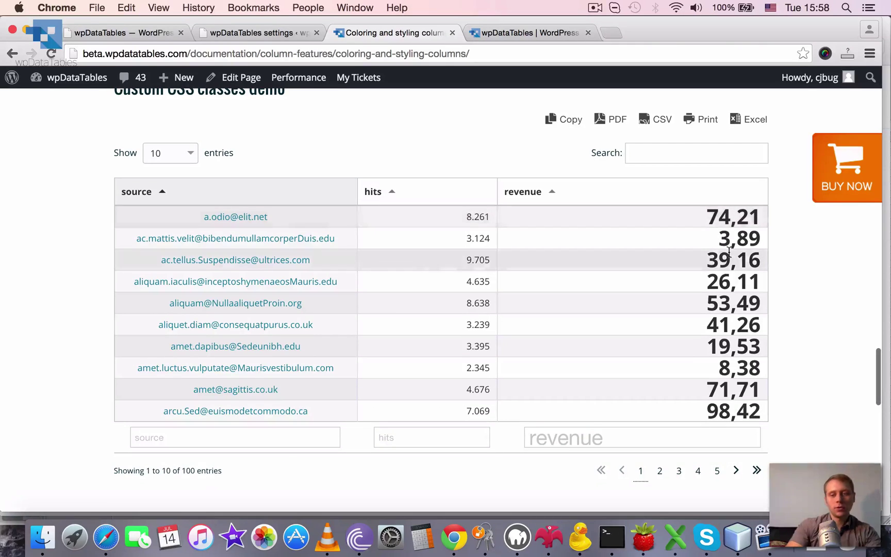
{"action": "left_click_drag", "start_coordinate": [698, 221], "coordinate": [727, 217]}
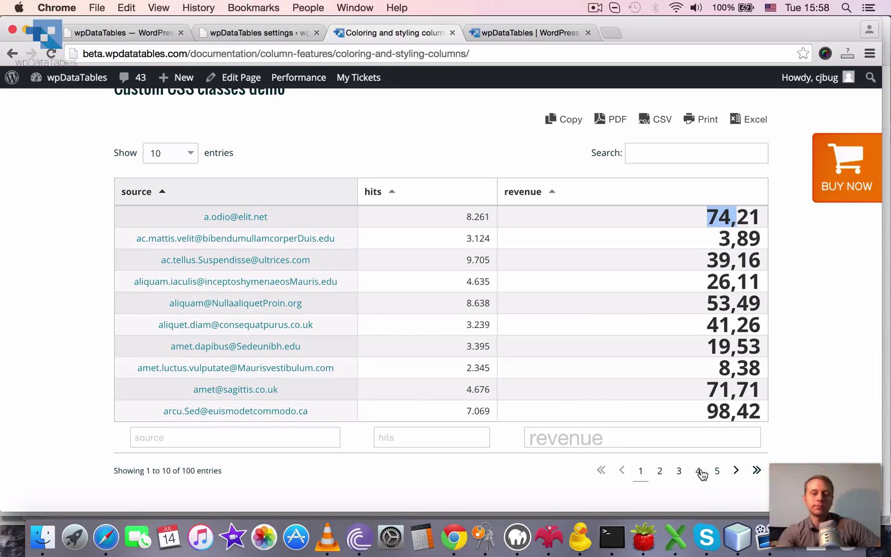
{"action": "left_click", "coordinate": [610, 434]}
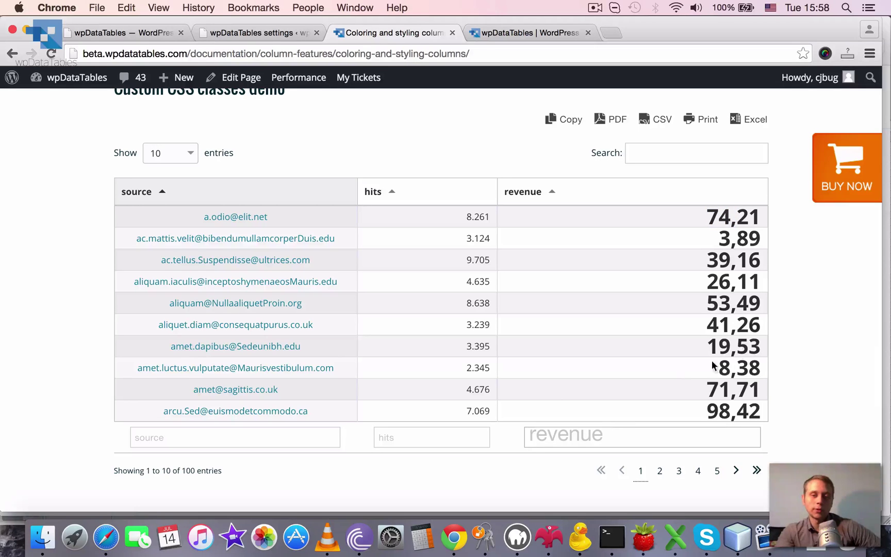
Switch through the revenue table and custom CSS settings tabs back to the table edit page.
{"action": "left_click", "coordinate": [517, 34]}
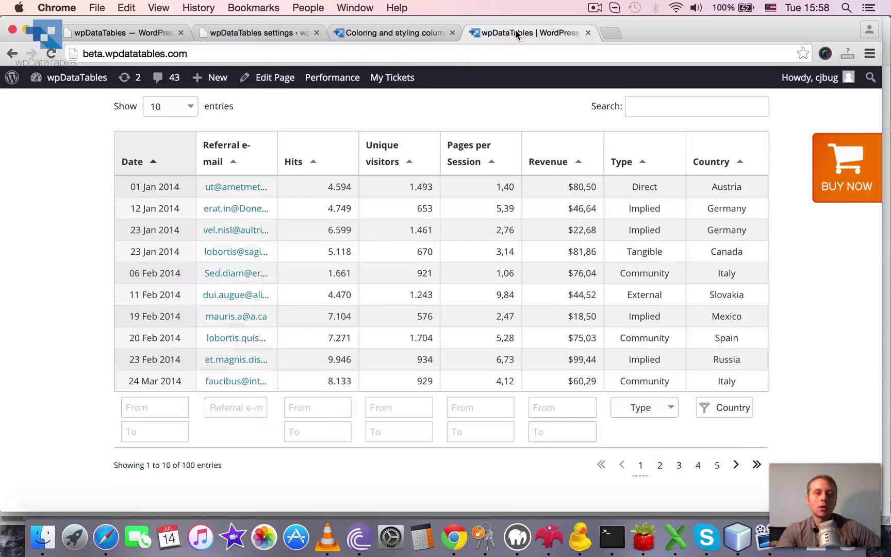
{"action": "left_click", "coordinate": [252, 31]}
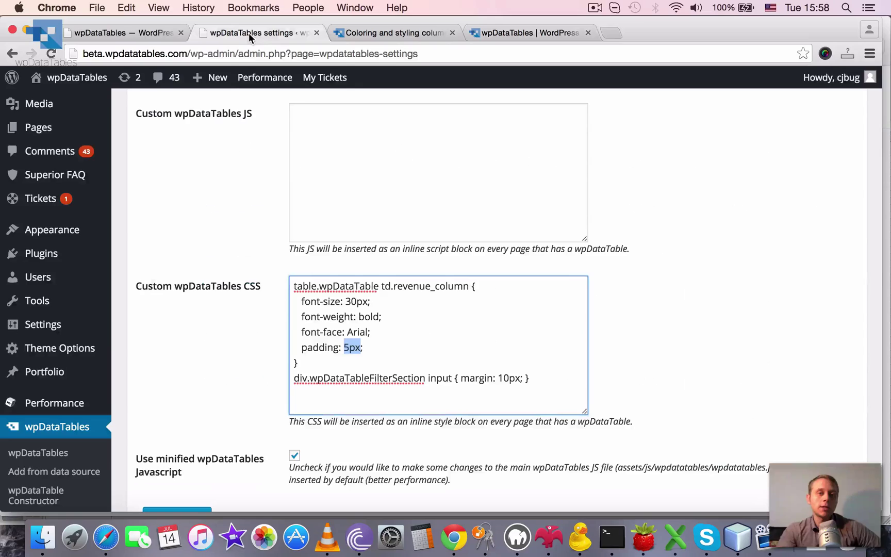
{"action": "left_click", "coordinate": [103, 32]}
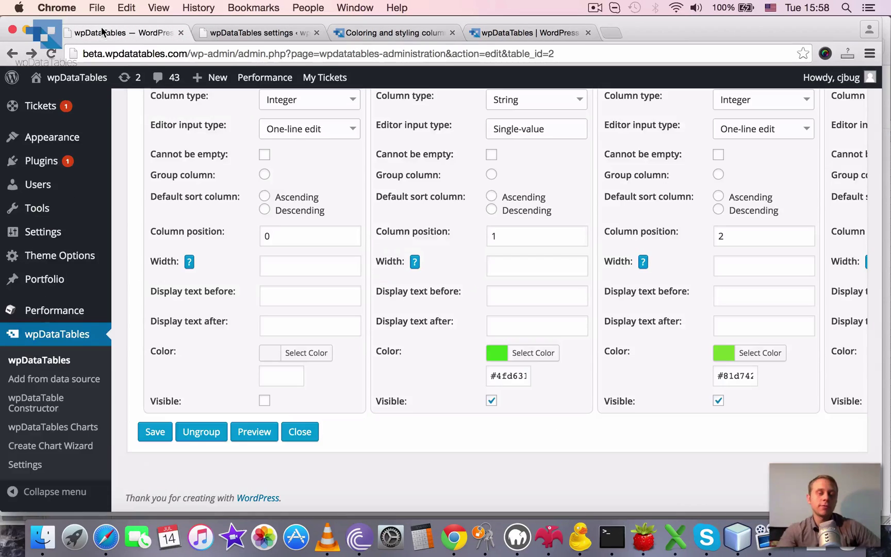
{"action": "scroll", "coordinate": [570, 252], "scroll_direction": "up", "scroll_amount": 5}
{"action": "scroll", "coordinate": [570, 251], "scroll_direction": "up", "scroll_amount": 1}
{"action": "scroll", "coordinate": [570, 251], "scroll_direction": "up", "scroll_amount": 2}
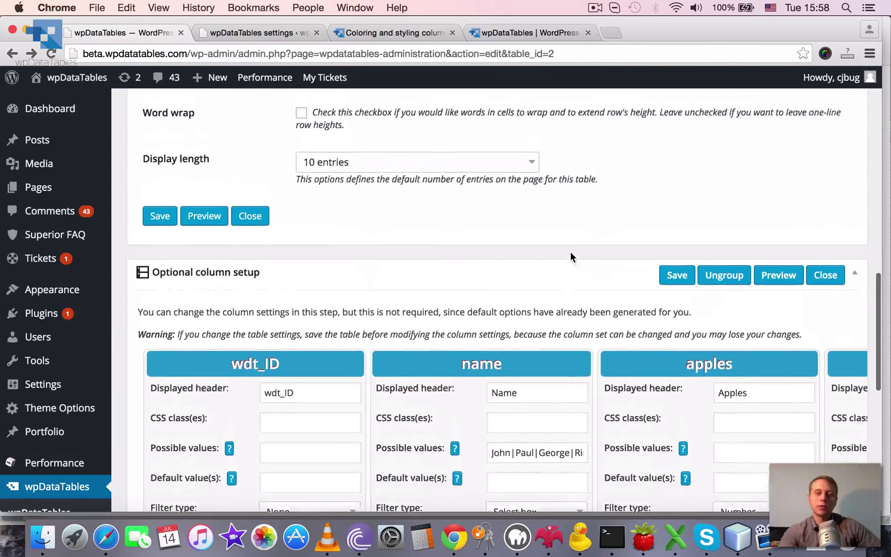
{"action": "scroll", "coordinate": [570, 251], "scroll_direction": "up", "scroll_amount": 2}
{"action": "scroll", "coordinate": [570, 254], "scroll_direction": "up", "scroll_amount": 1}
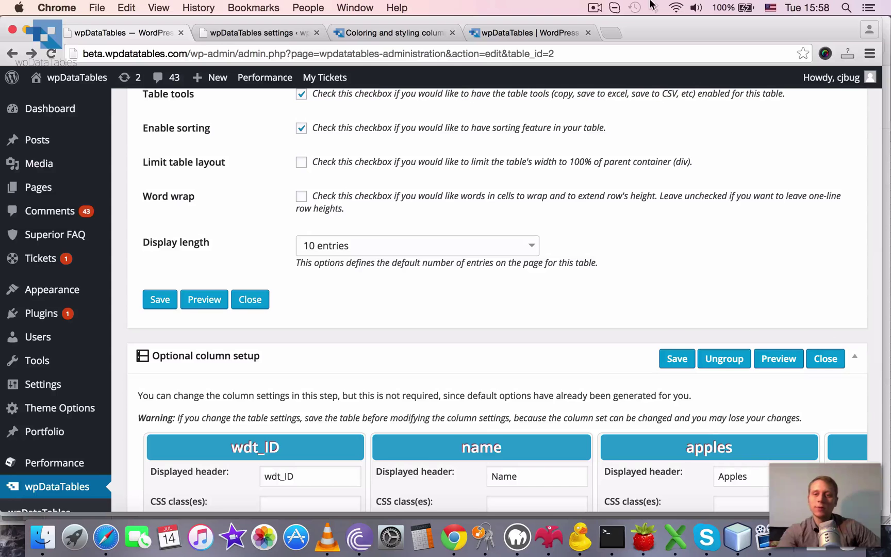